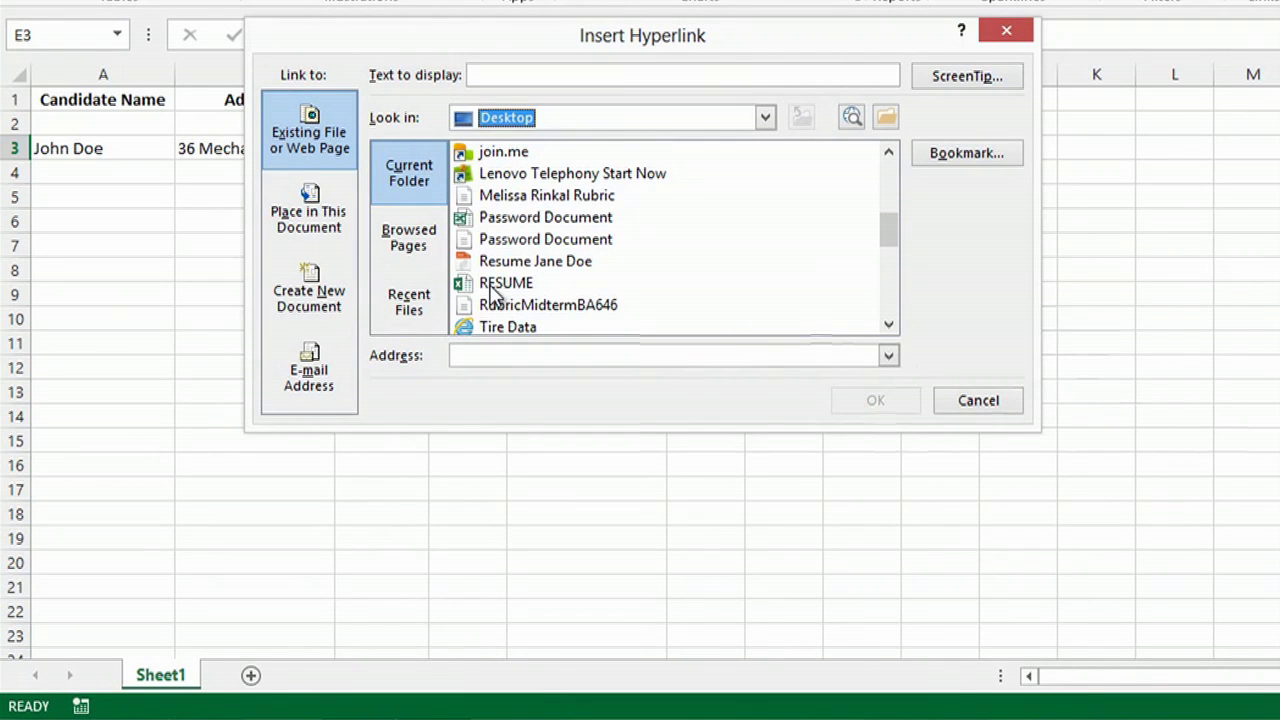
Link cell E3 to the RESUME file in the Desktop file list
double_click(494, 286)
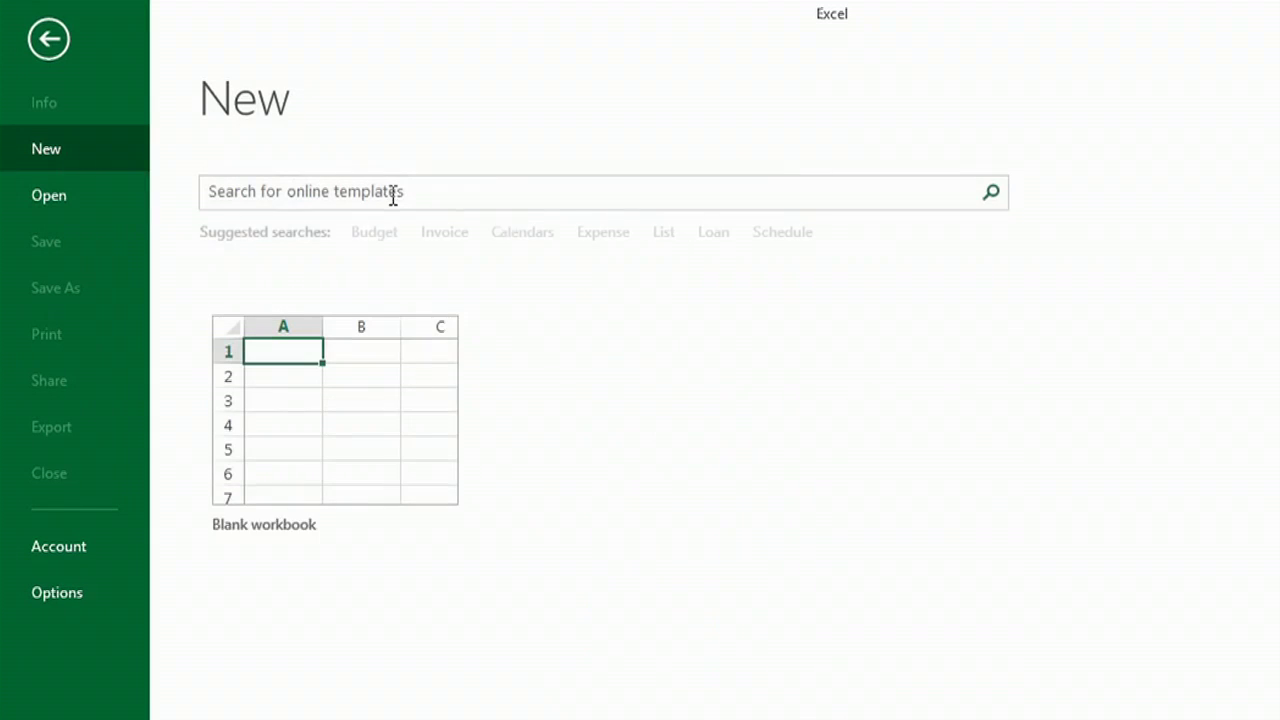
Start a blank workbook and widen columns A and B
click(380, 405)
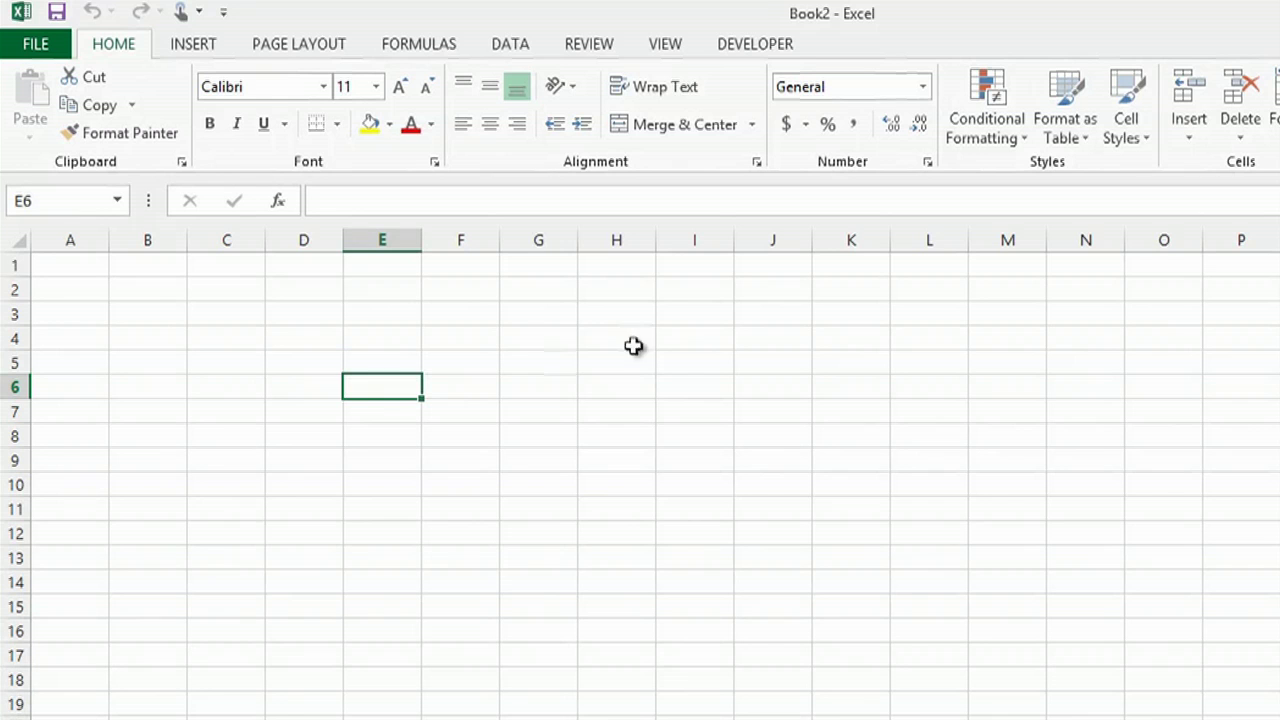
drag(108, 241, 175, 241)
drag(255, 245, 335, 245)
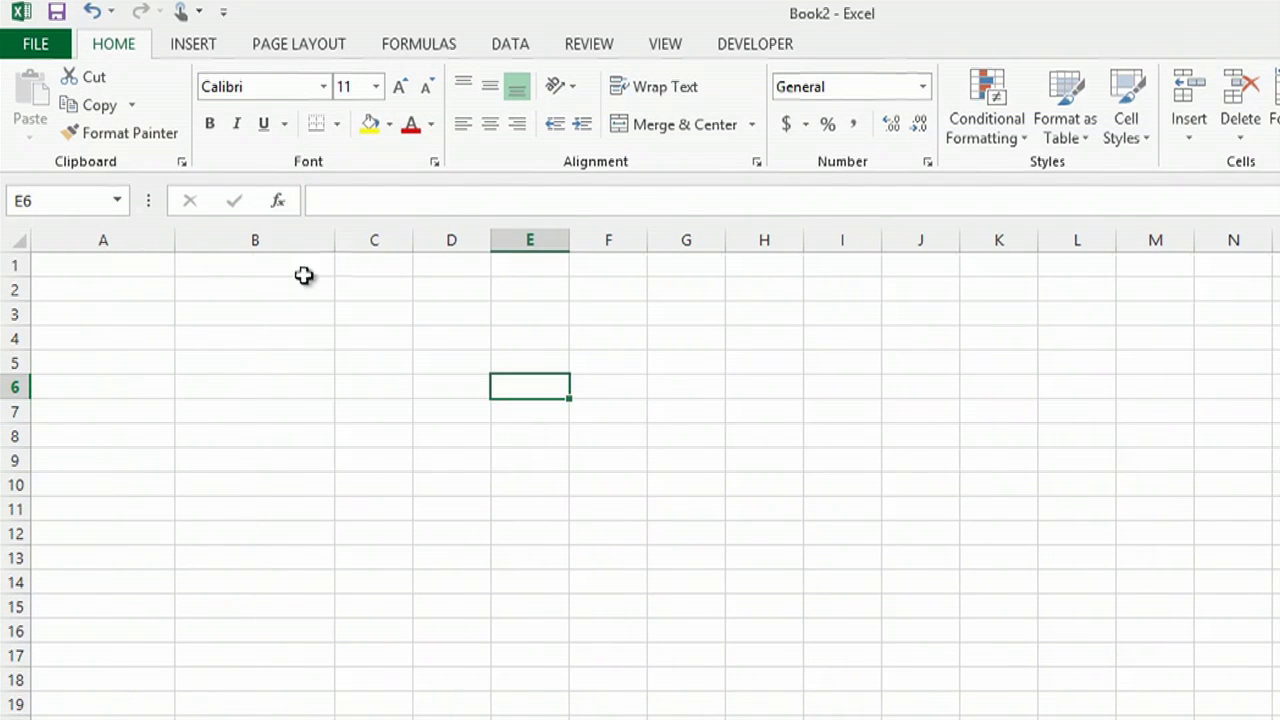
Enter headers Candidate Name, Address and Hired in A1:C1, widening column C to 19.00
click(102, 266)
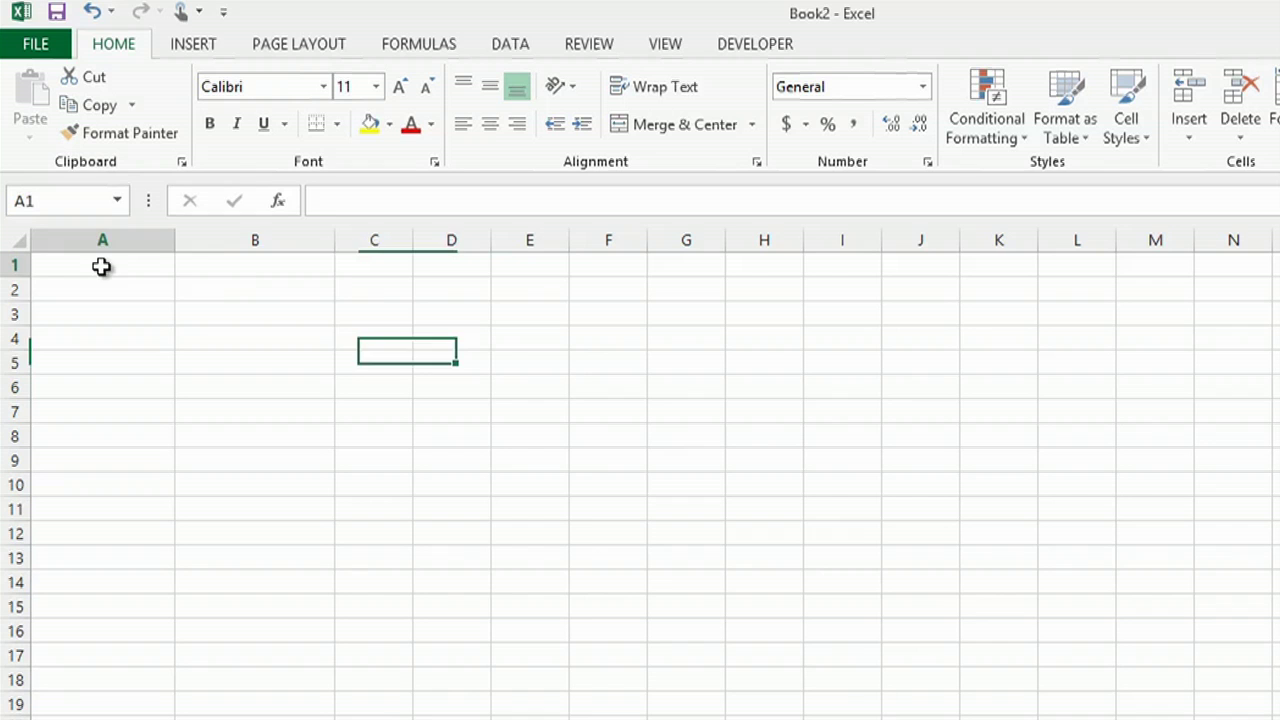
text(C)
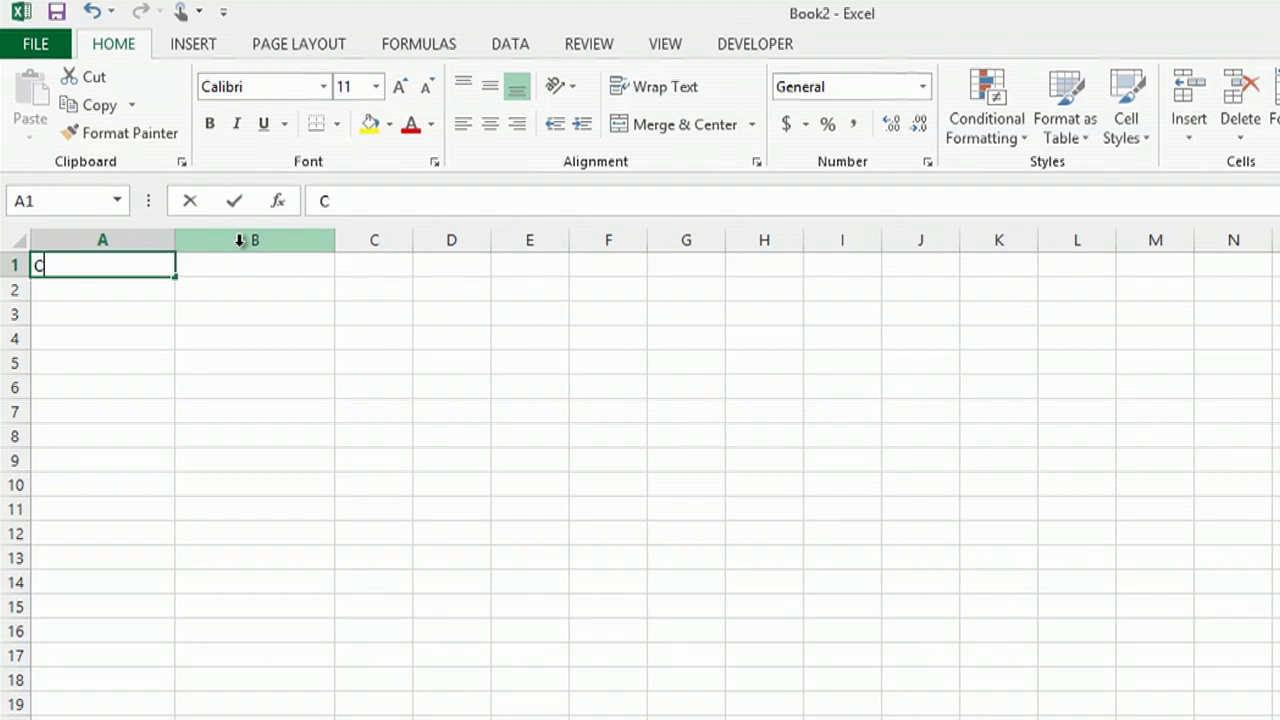
text(andidate Name)
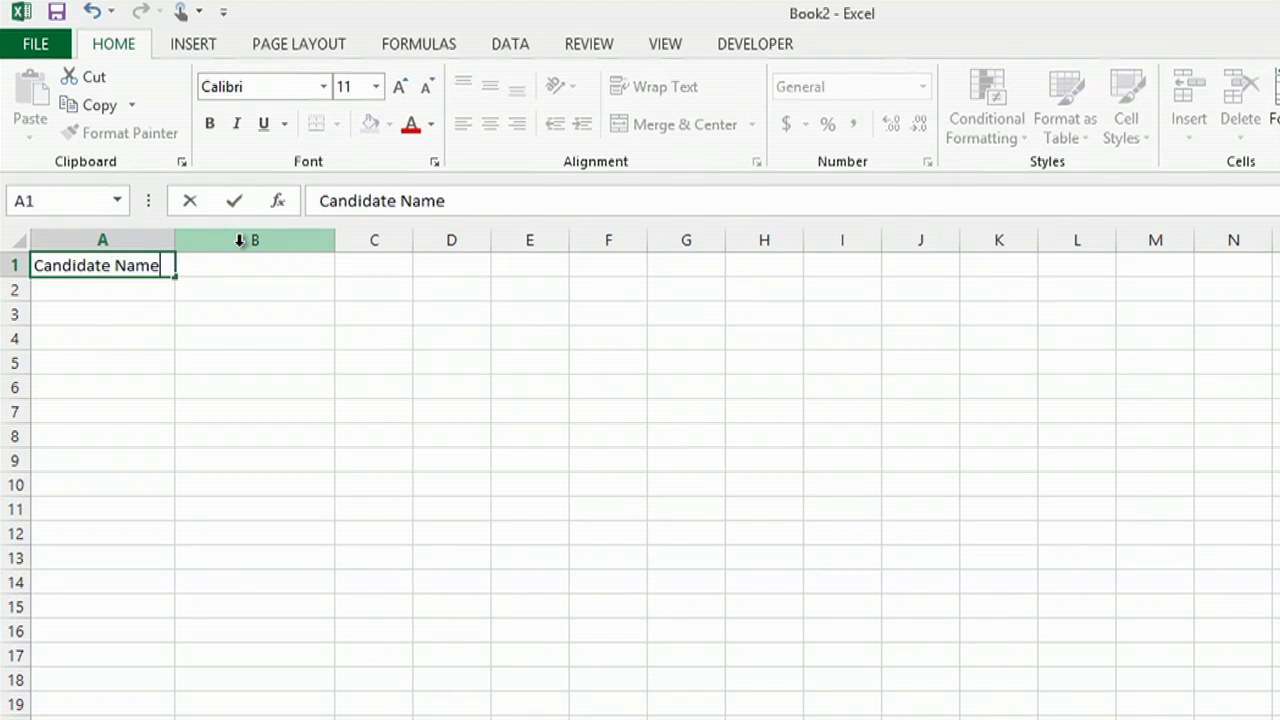
key(Tab)
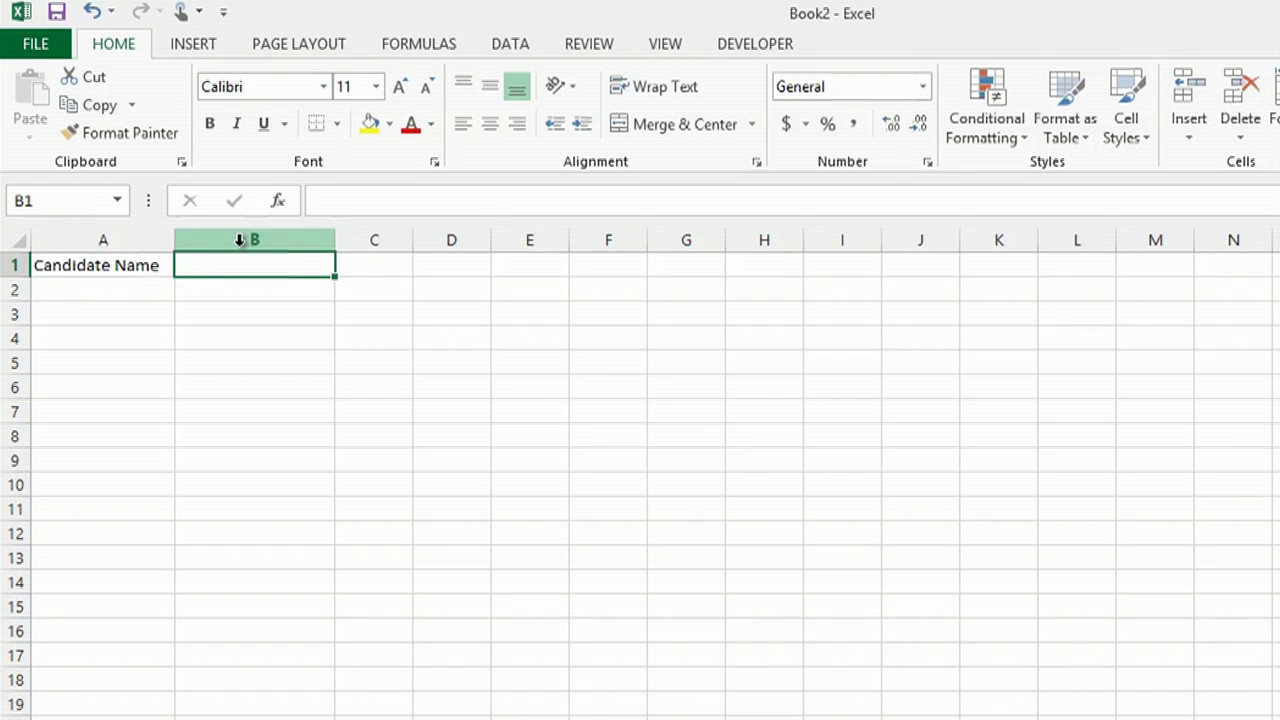
text(Address)
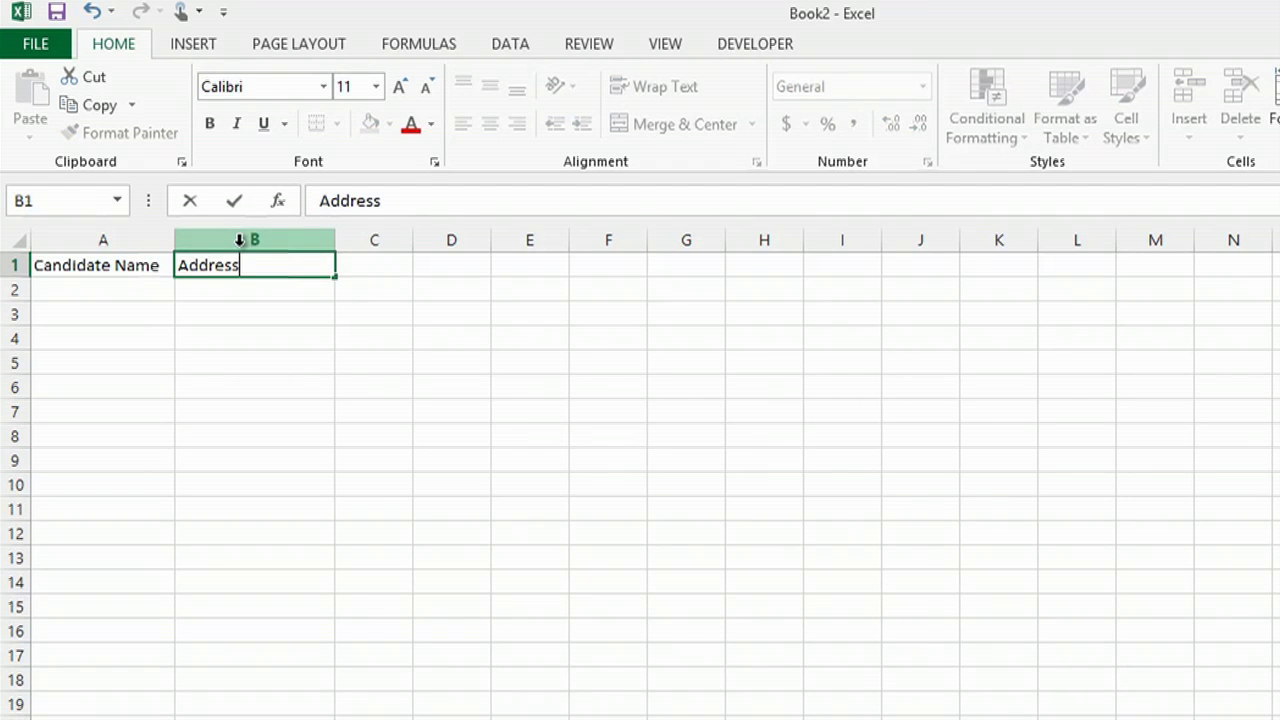
key(Tab)
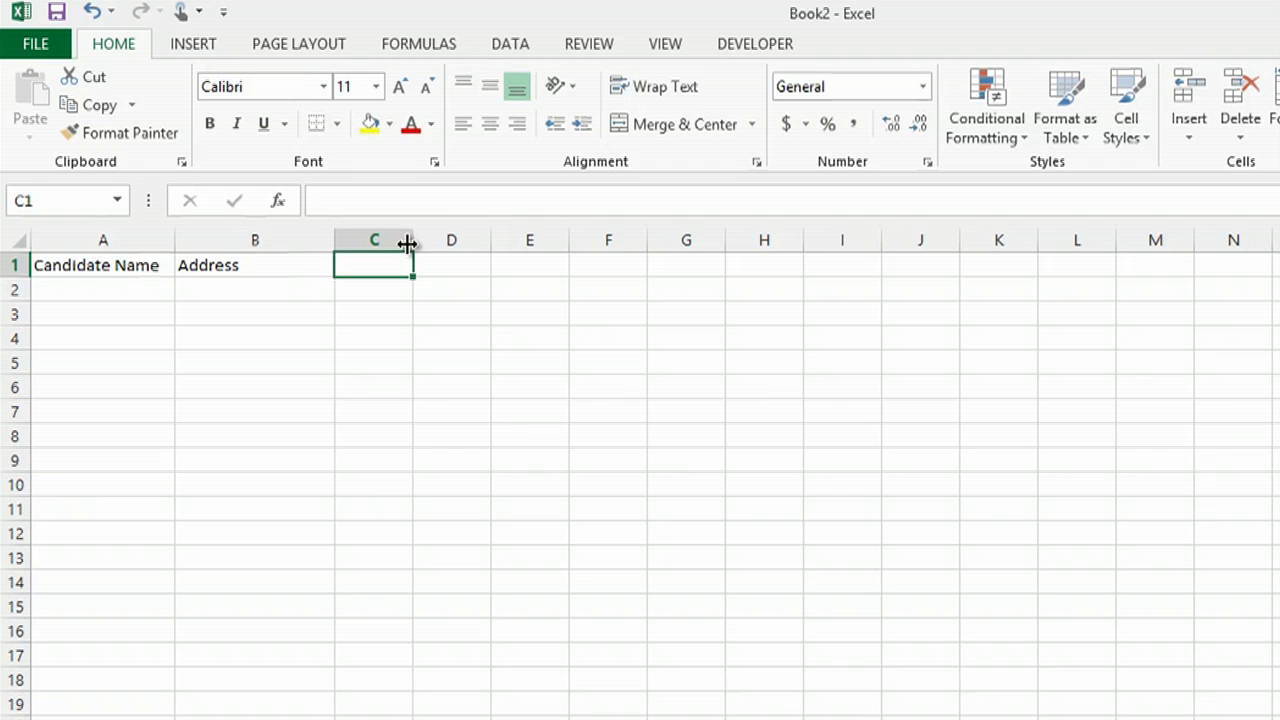
drag(411, 241, 504, 241)
text(H)
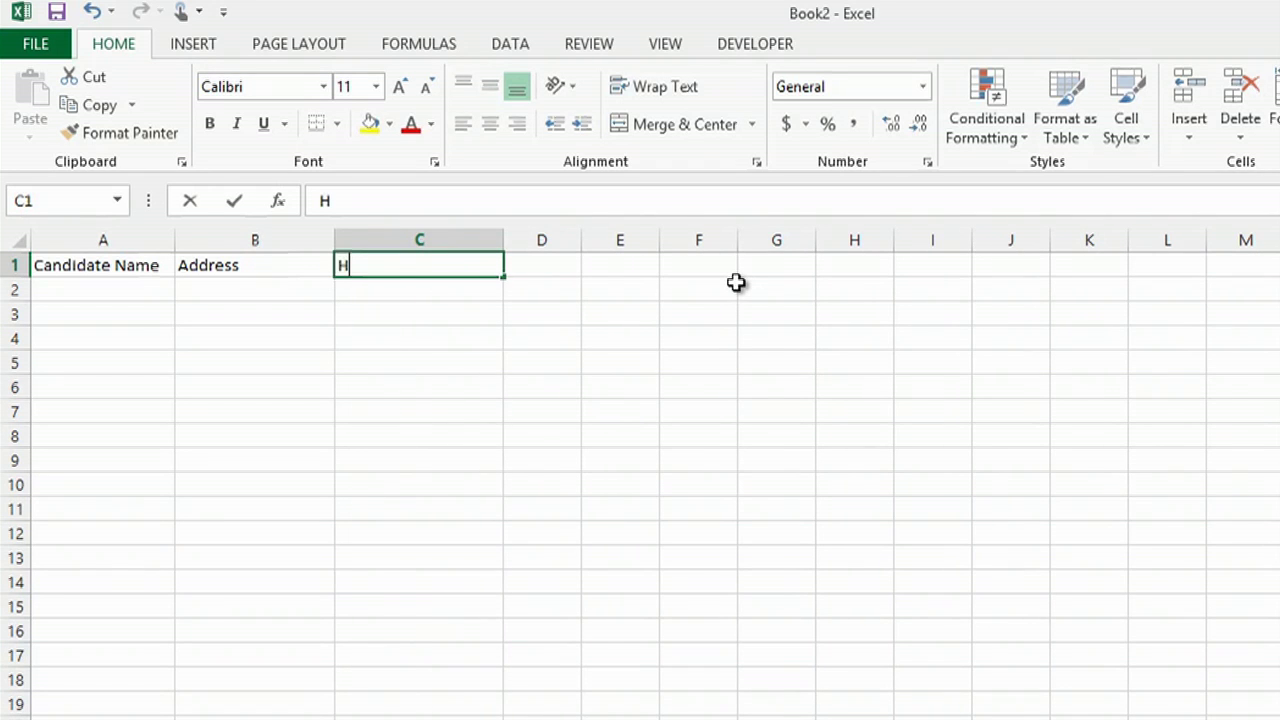
text(ir)
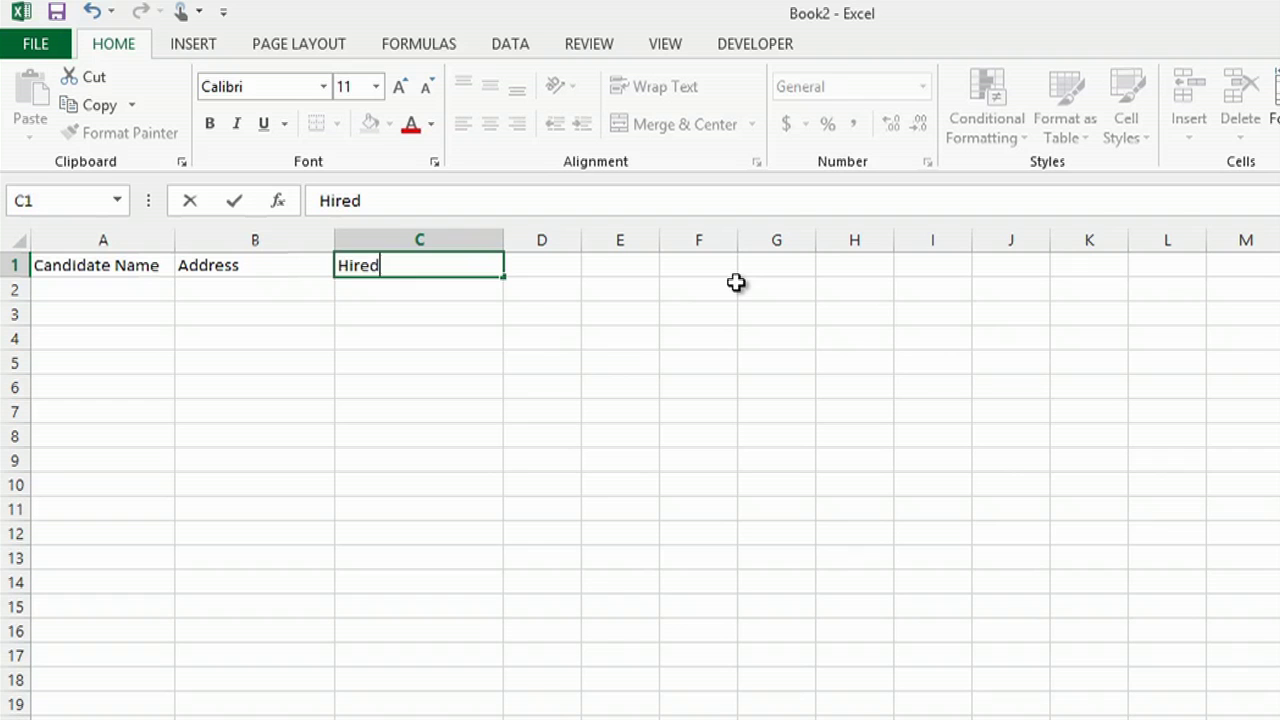
text(ed)
click(646, 308)
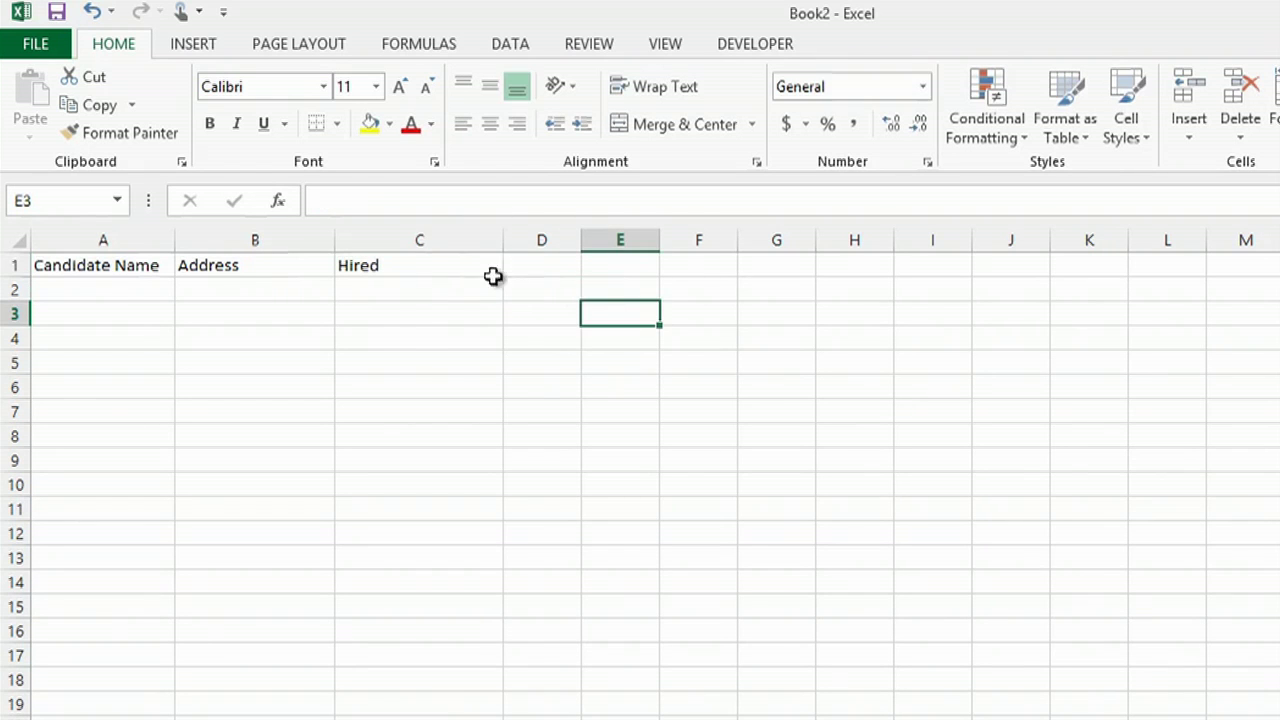
click(400, 266)
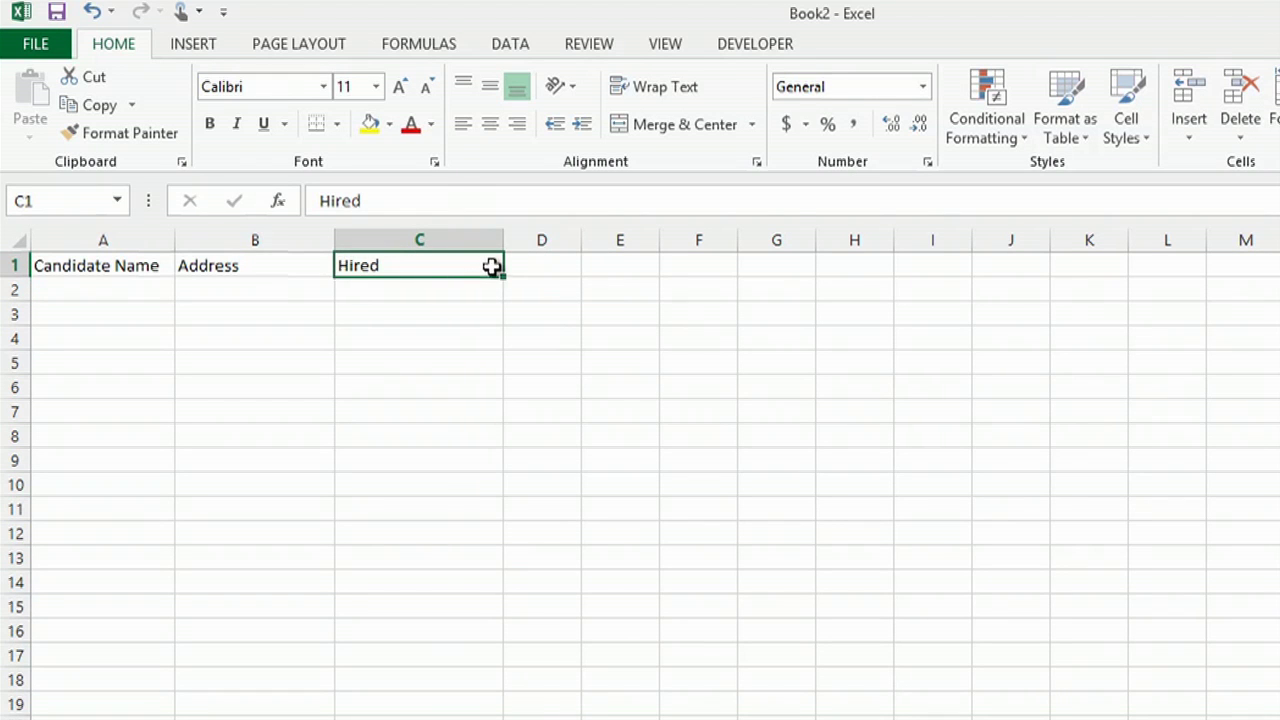
Wrap and merge C1:D1 with Hired centred, then narrow column C to about 10.29
drag(492, 266, 517, 266)
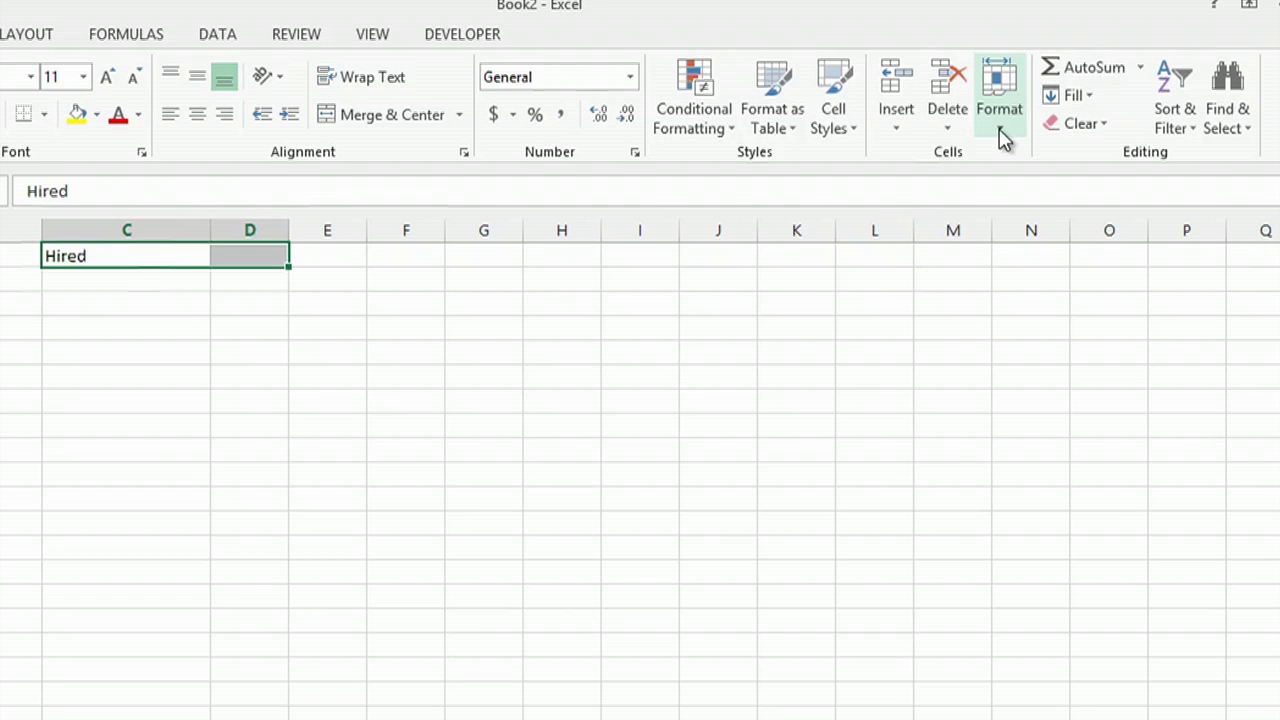
click(1002, 132)
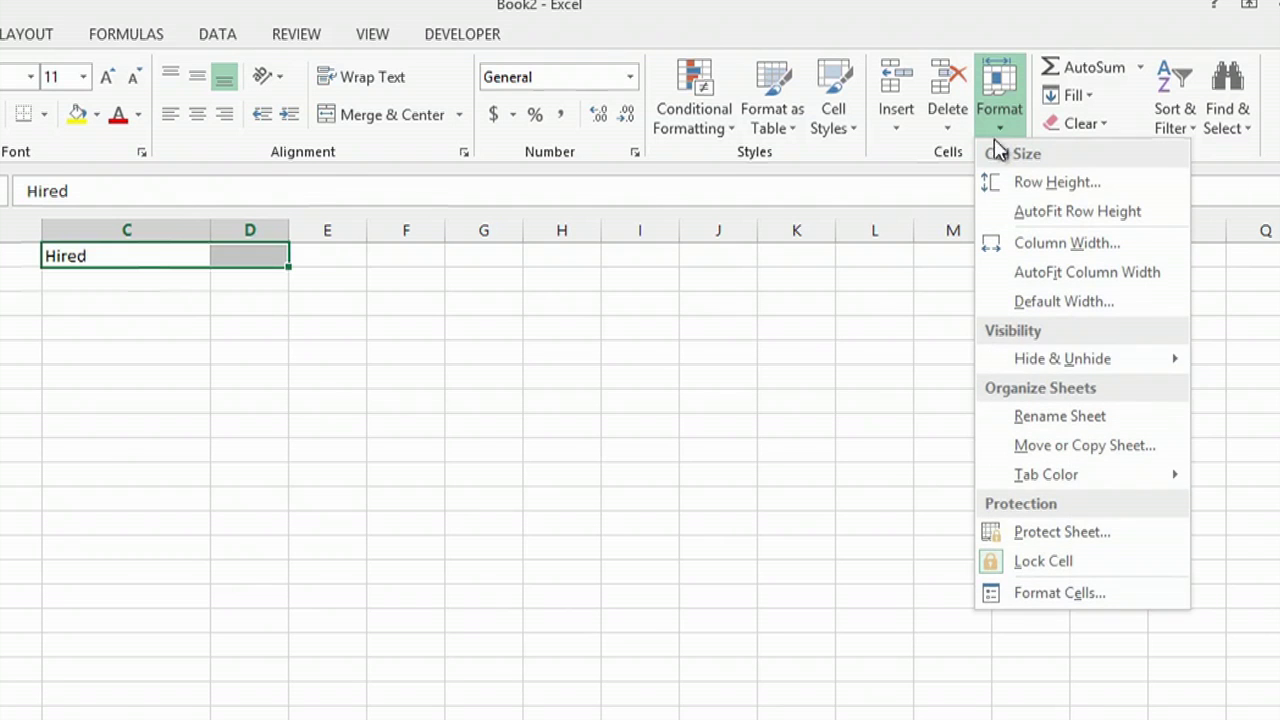
click(1033, 593)
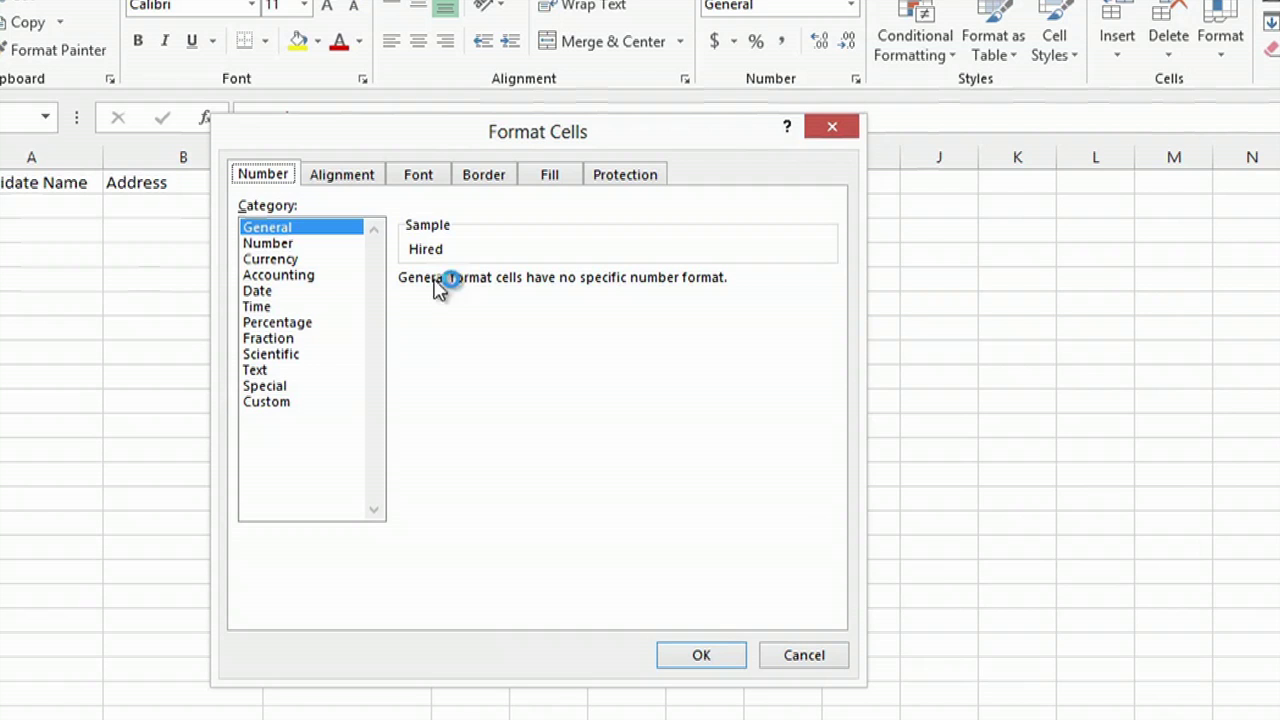
click(335, 178)
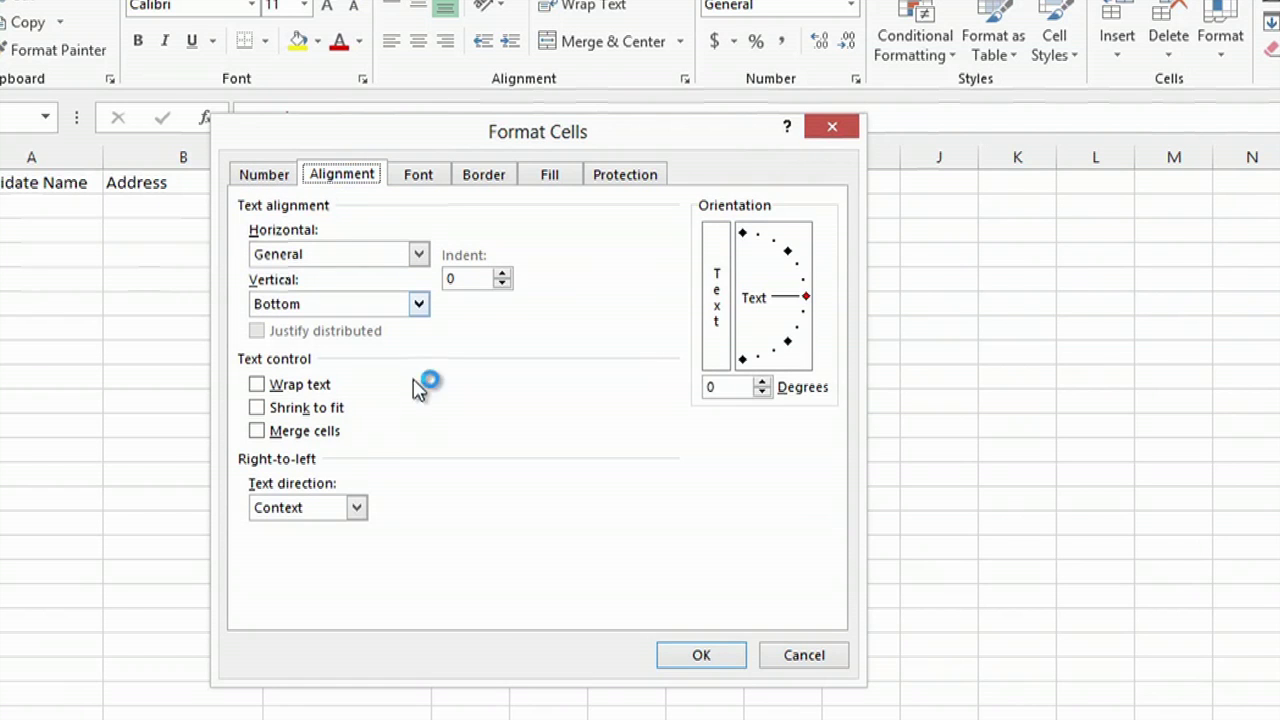
click(258, 388)
click(257, 432)
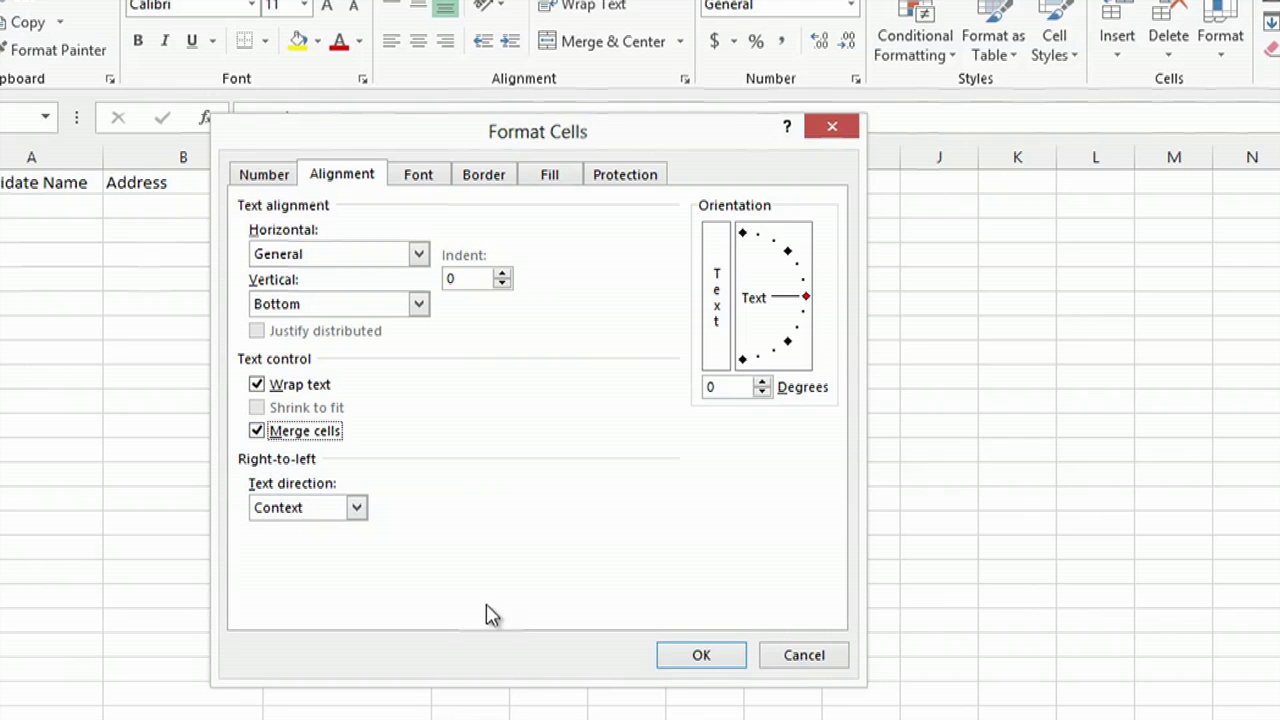
click(700, 656)
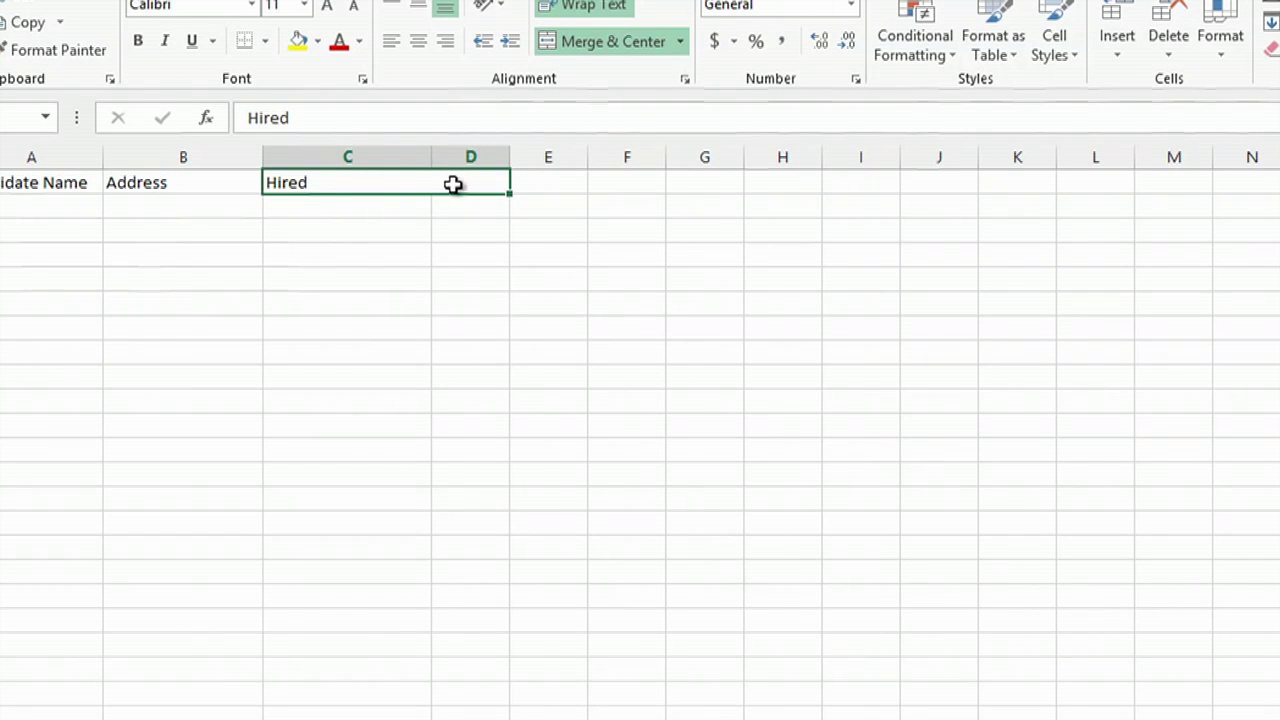
click(418, 50)
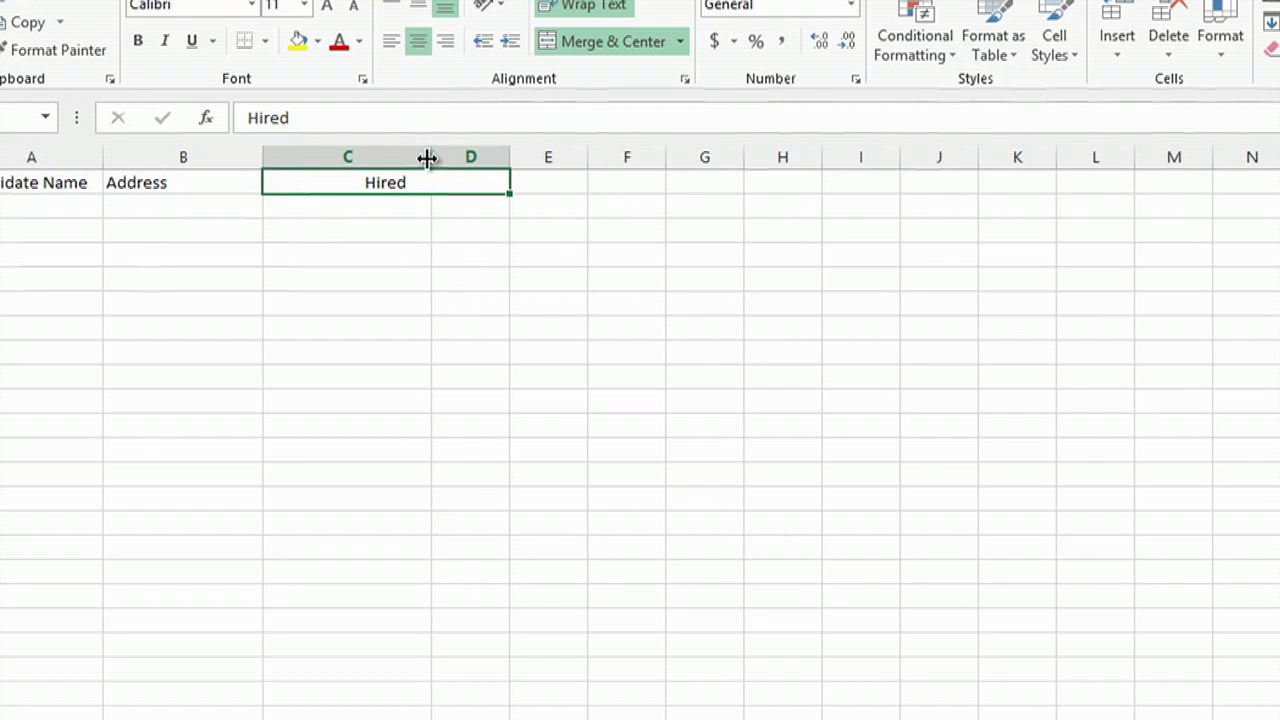
drag(426, 158, 357, 166)
Enter Yes in C2 and No in D2 under the Hired header
click(375, 262)
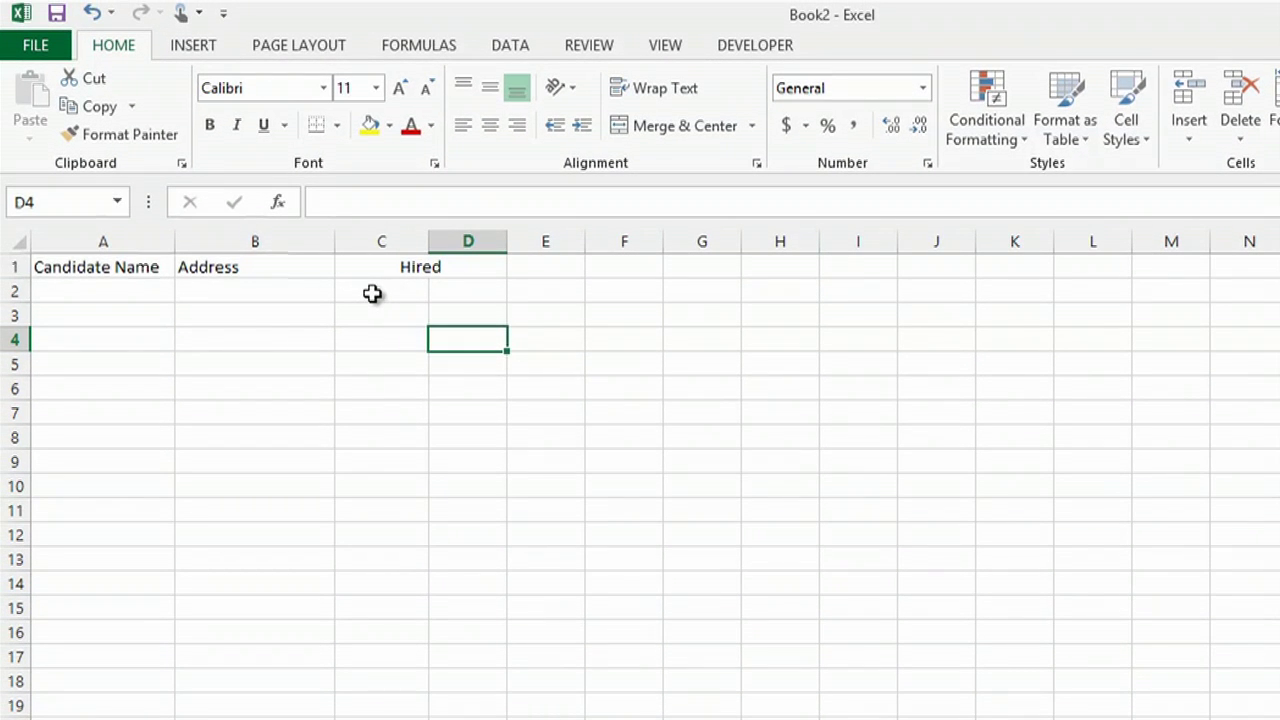
click(380, 293)
text(Yes)
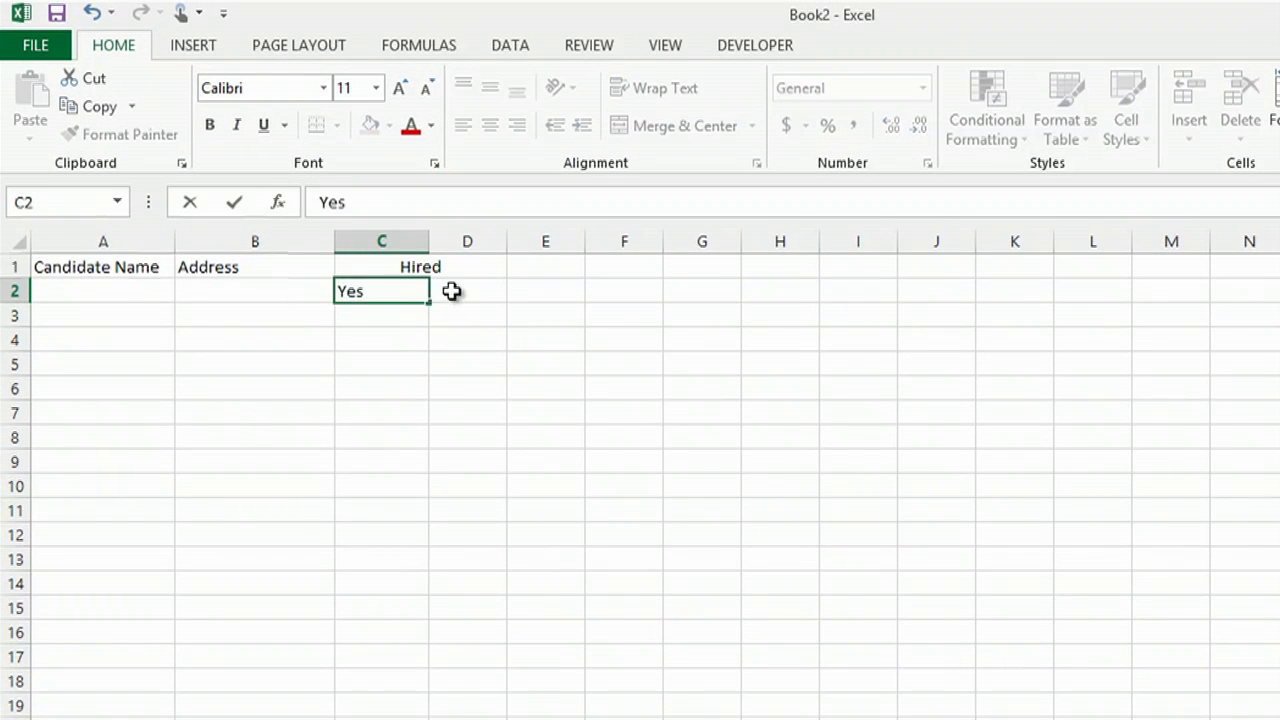
click(460, 288)
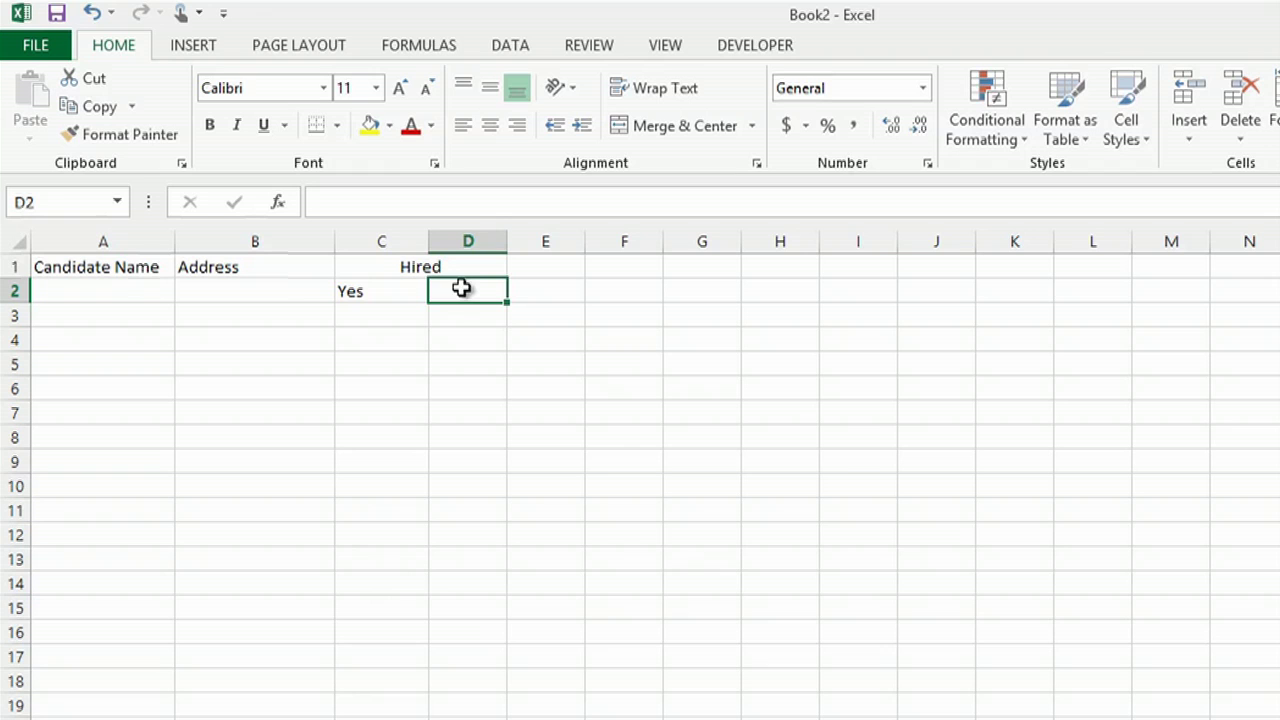
text(N)
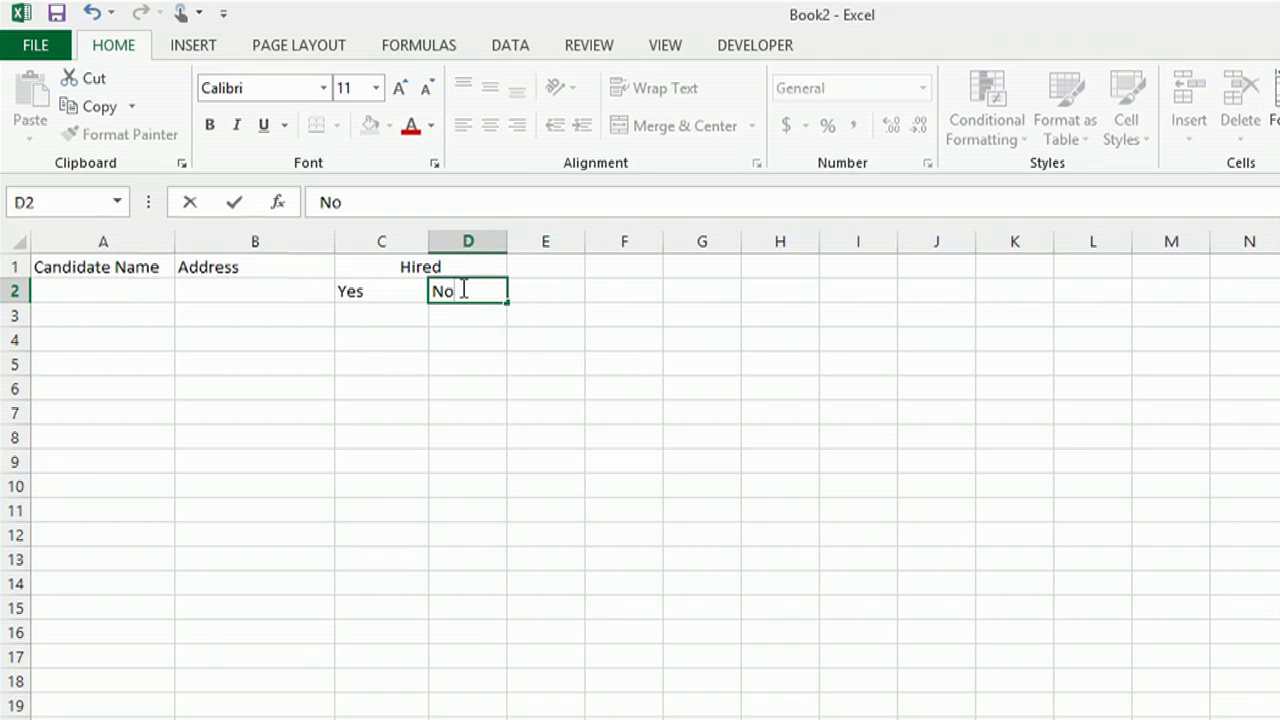
text(o)
click(550, 363)
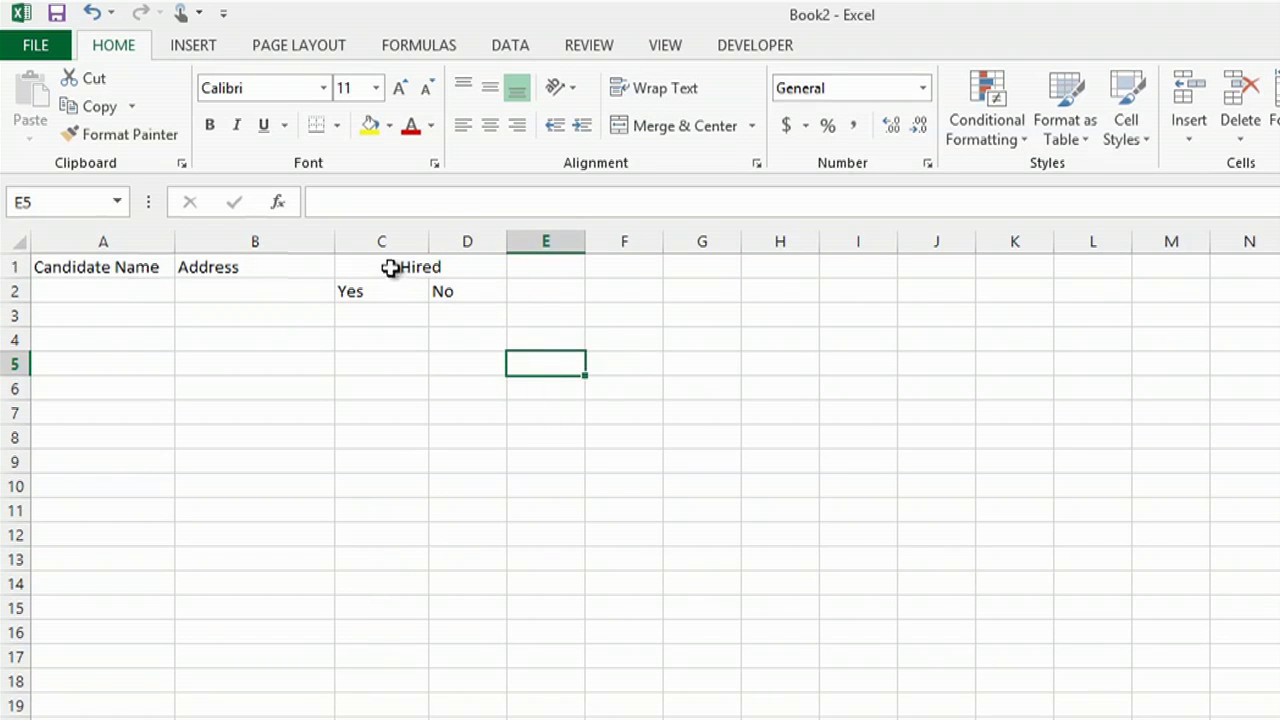
Make the header block A1:D2 bold and centred
drag(117, 266, 377, 283)
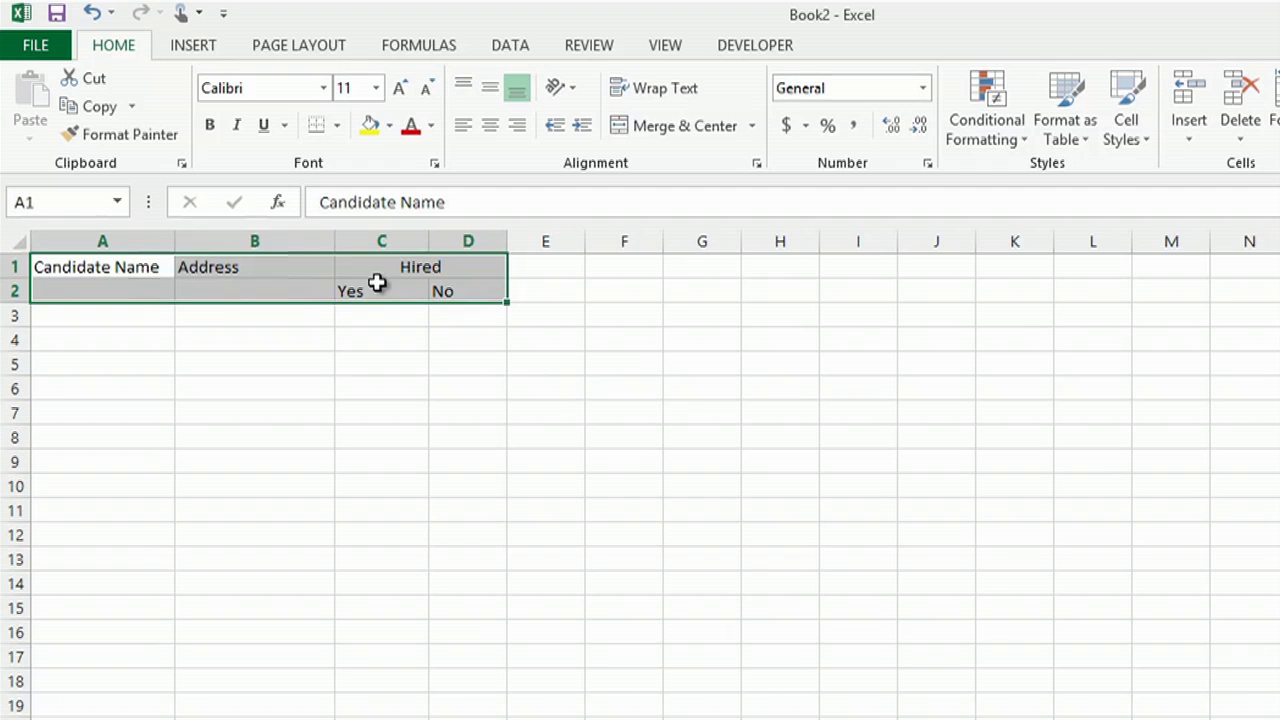
click(209, 125)
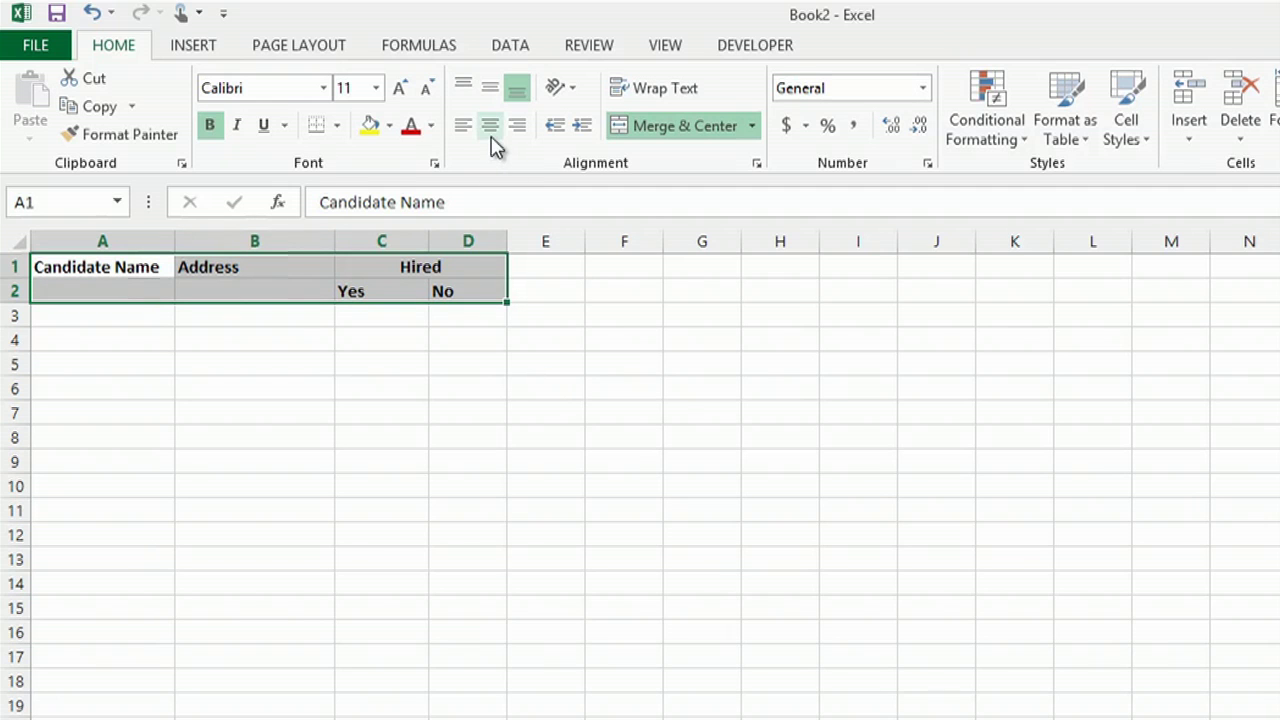
click(492, 135)
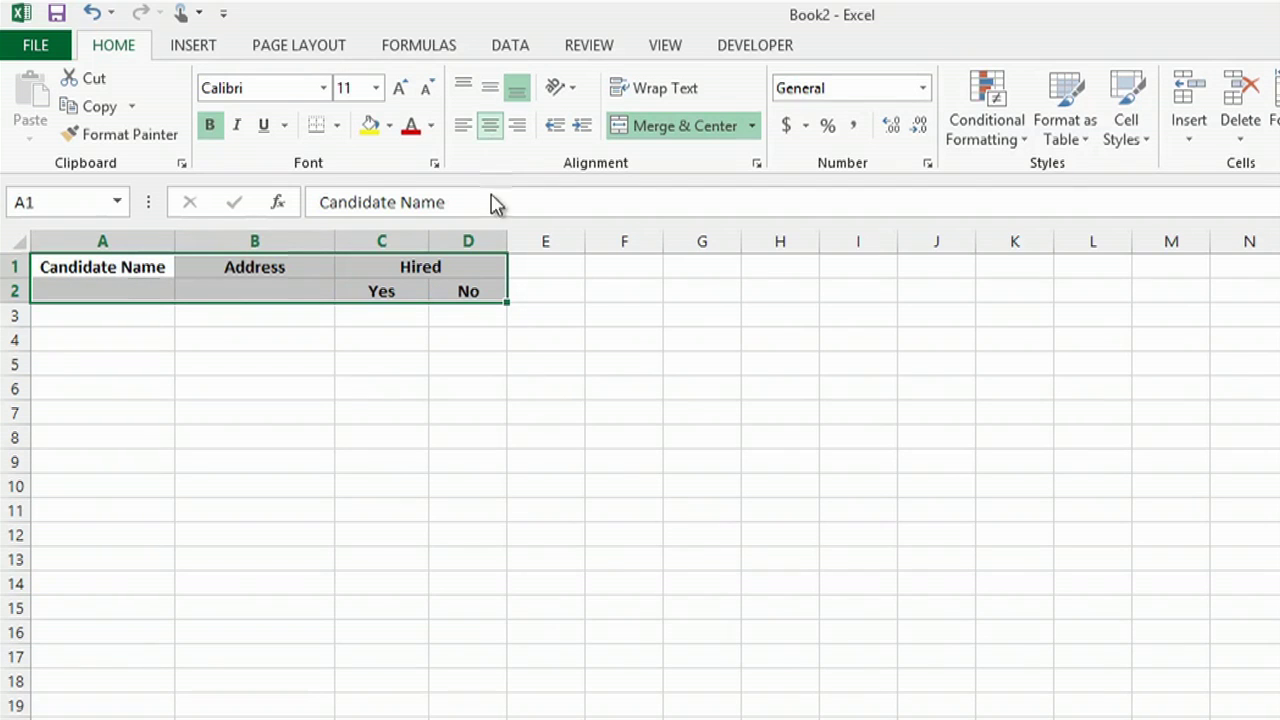
click(470, 346)
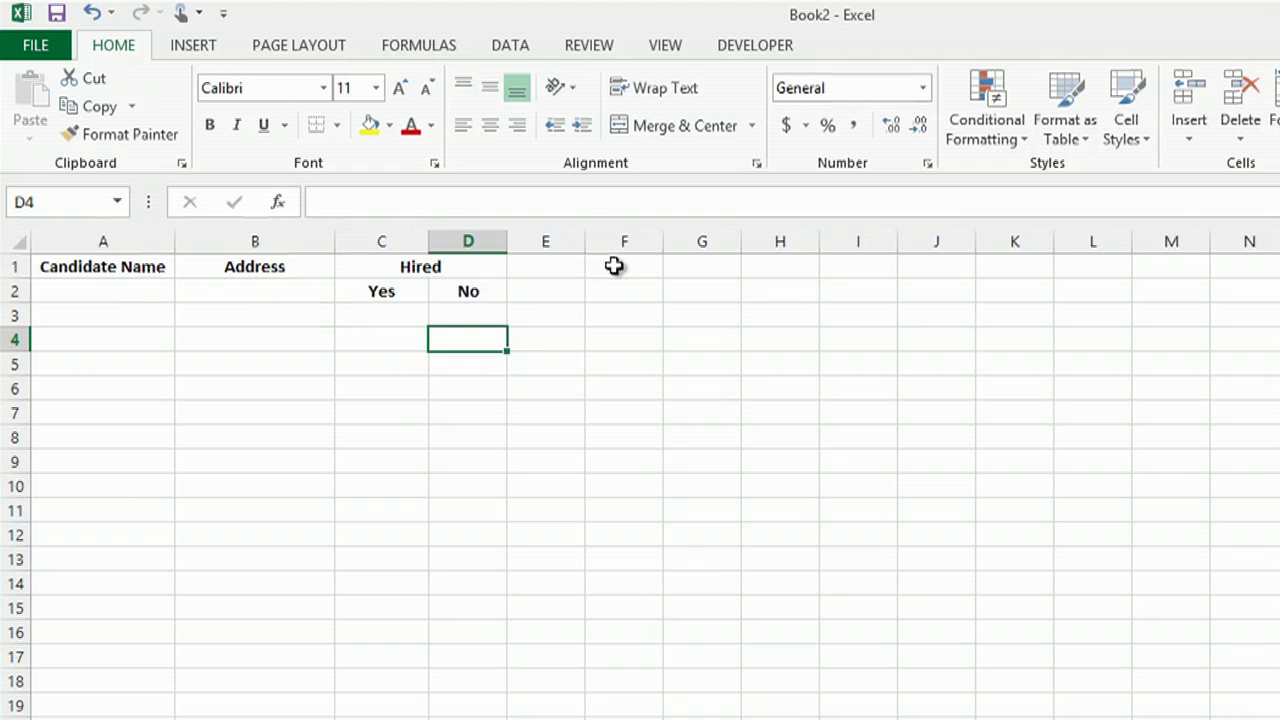
Widen column E and add a bold, centred Resume header in E1
drag(585, 241, 667, 237)
click(566, 268)
text(Re)
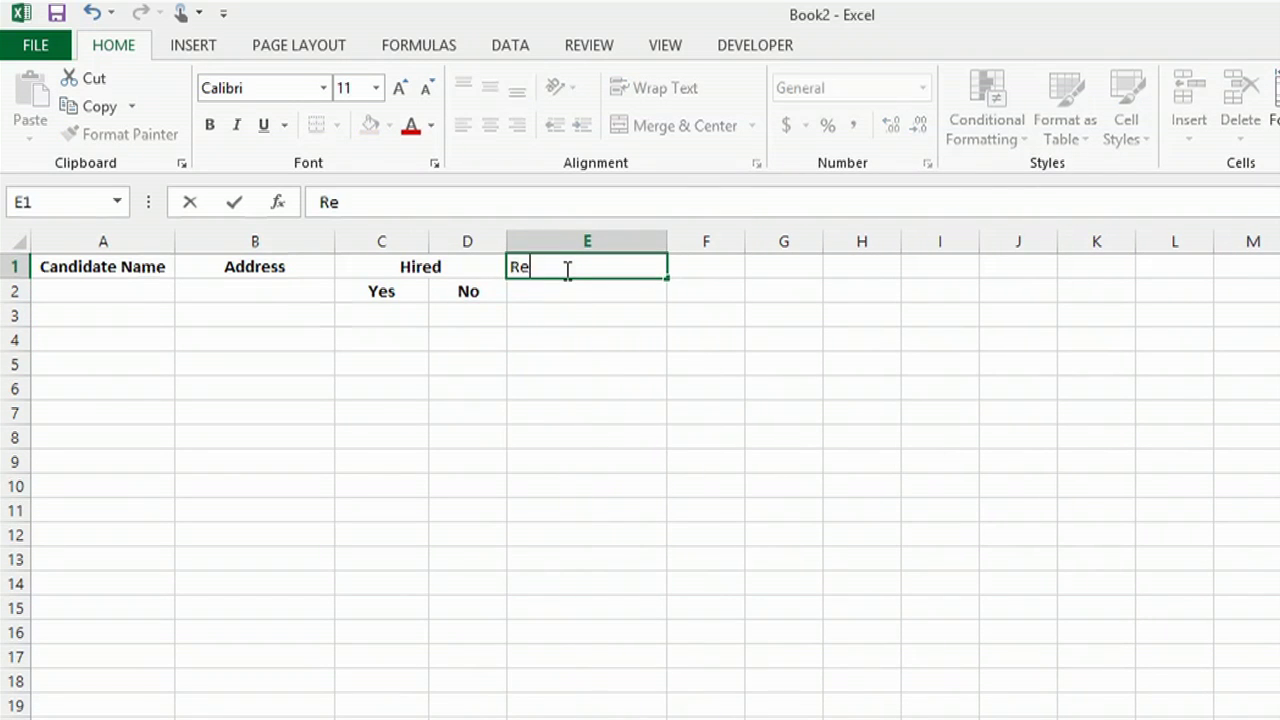
text(sume)
key(Return)
click(568, 268)
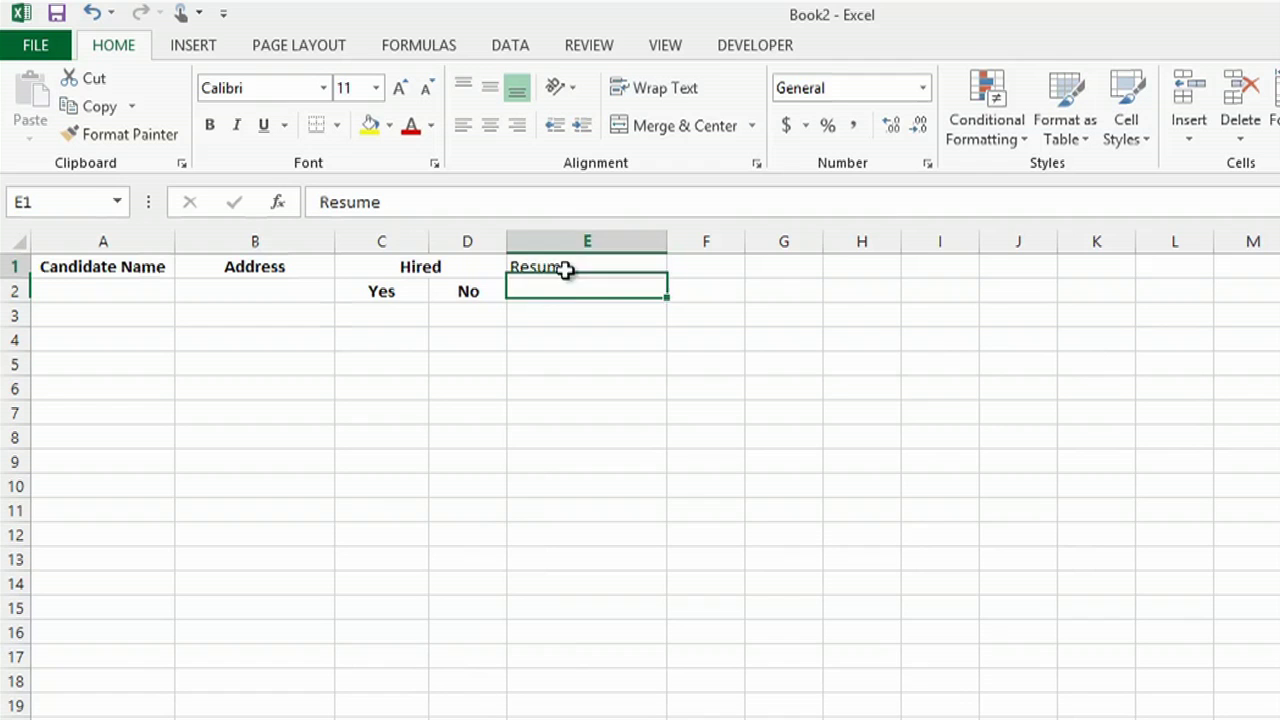
click(209, 124)
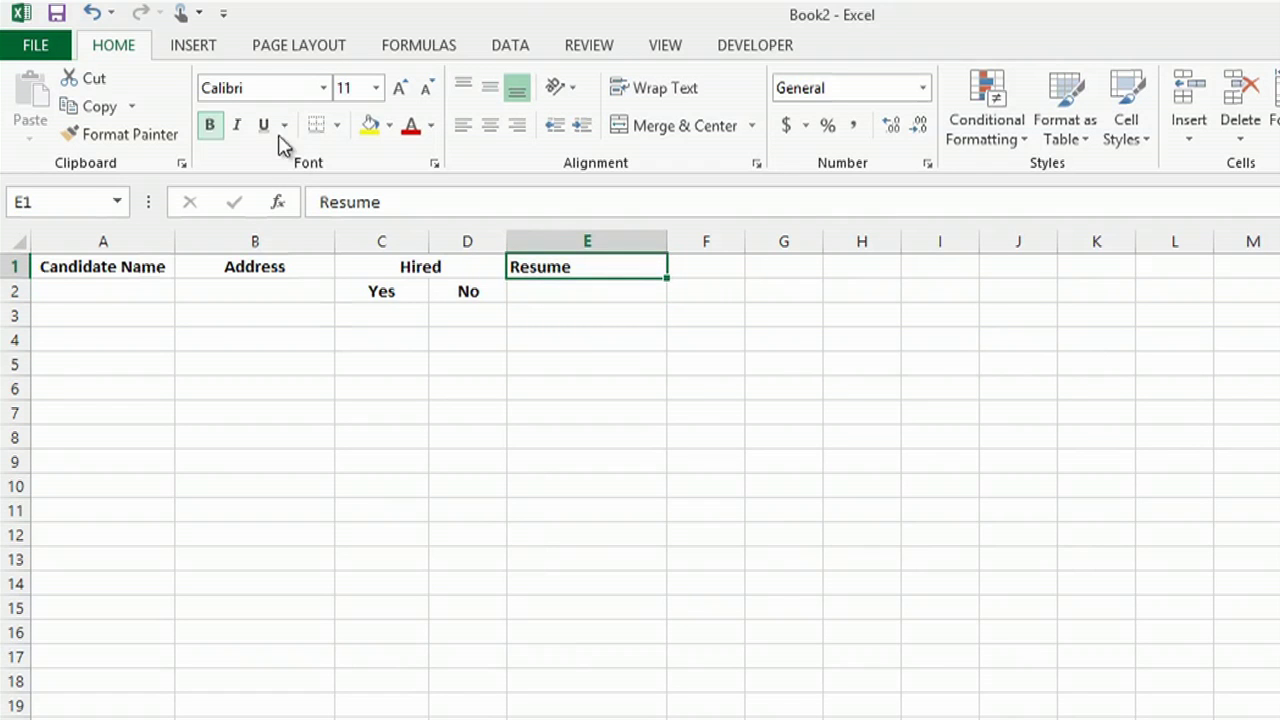
click(494, 127)
click(566, 289)
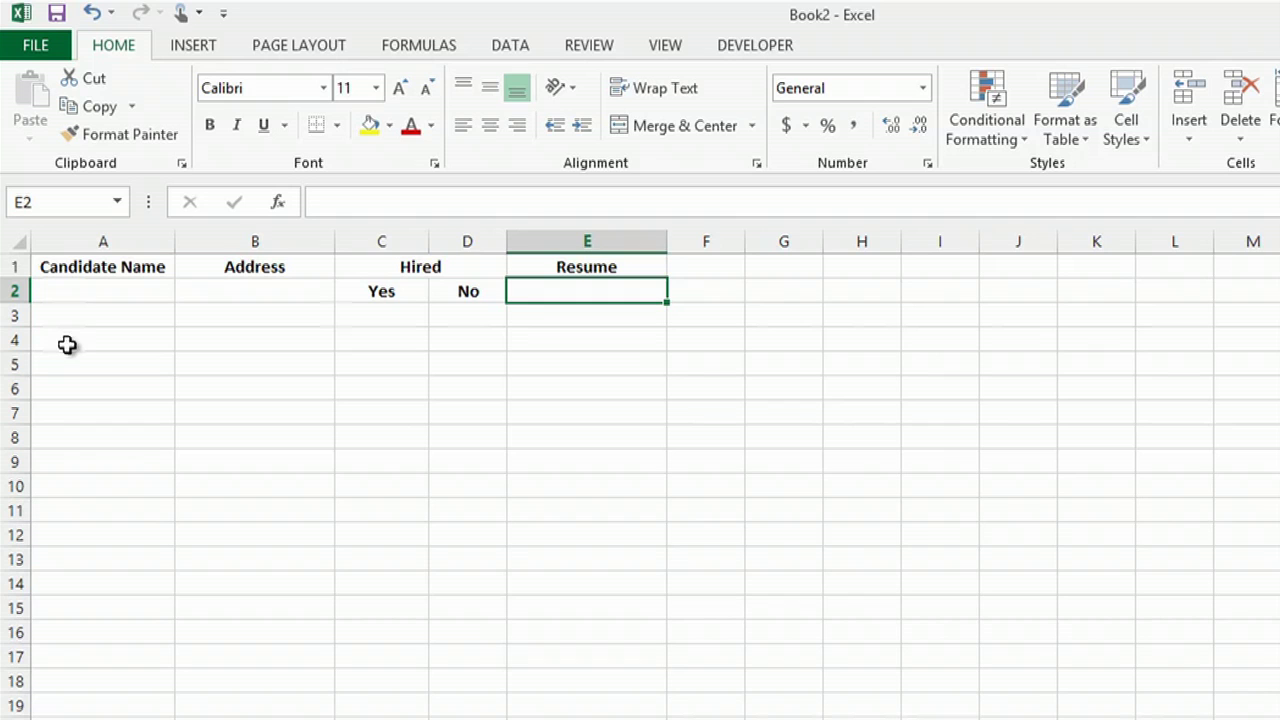
click(75, 320)
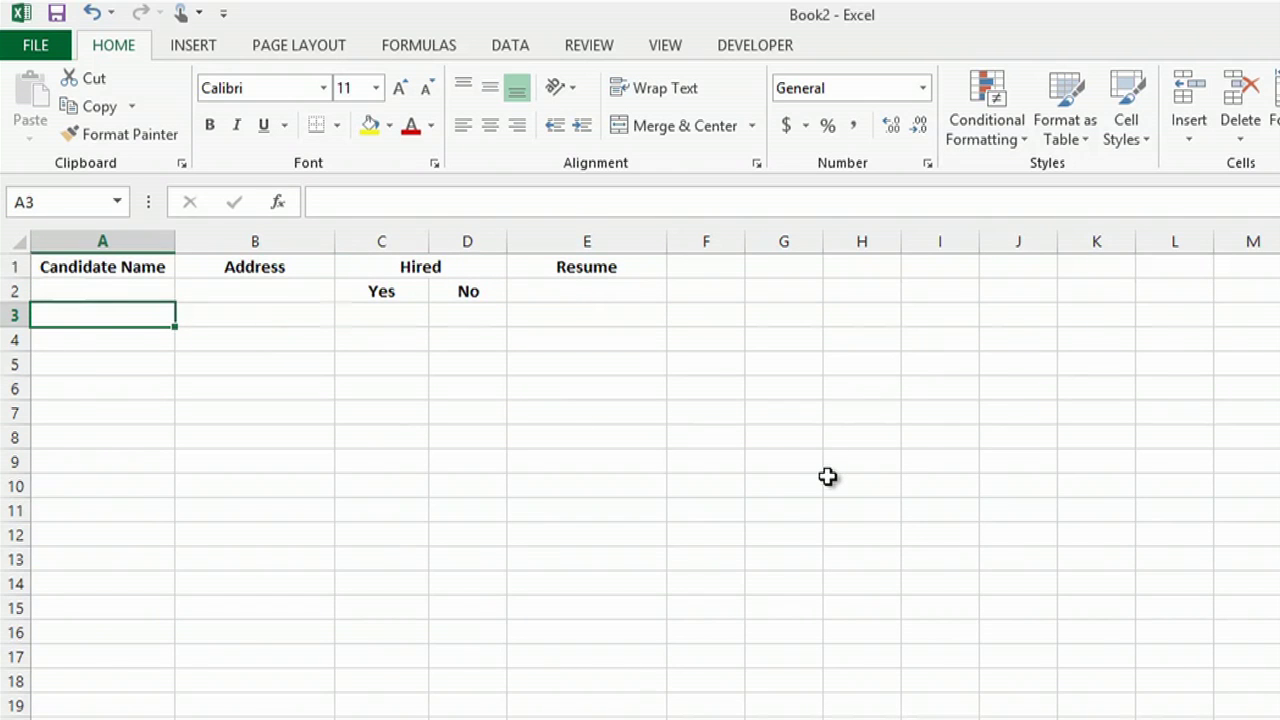
Enter the candidate's name and street address in A3:B3 and an x under Yes in C3
text(Joh)
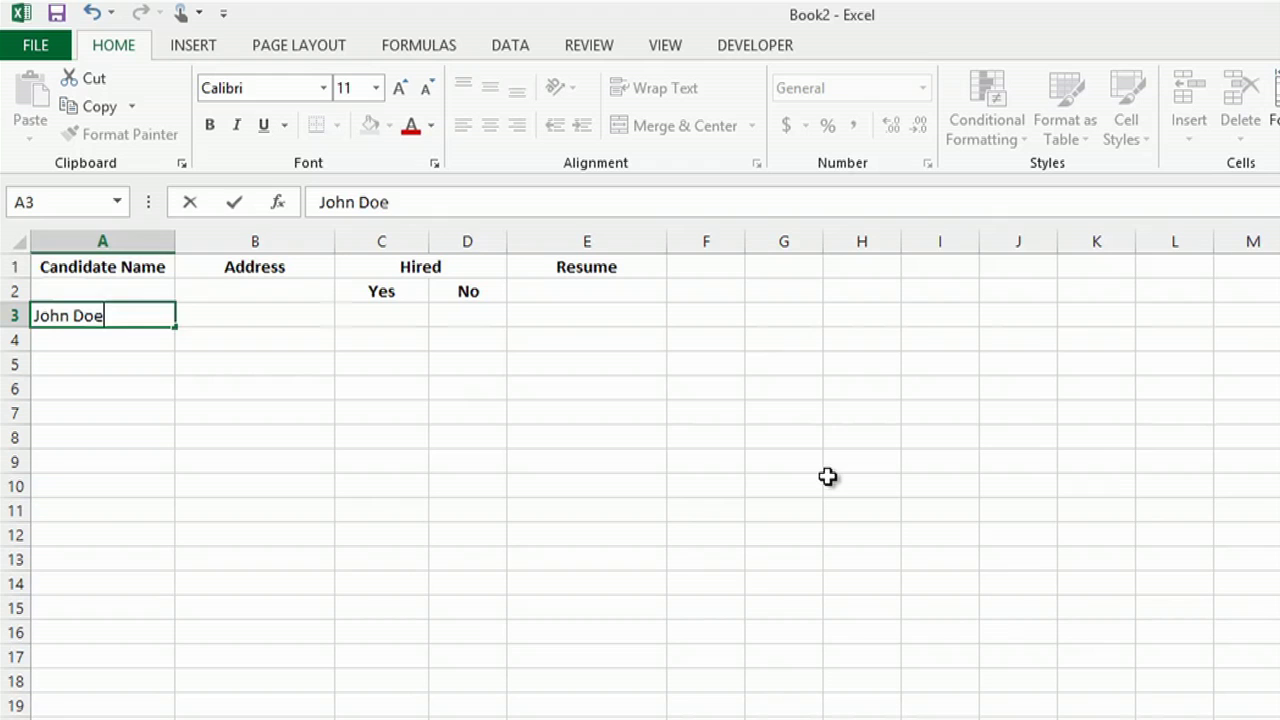
text(n Doe)
key(Tab)
text(3)
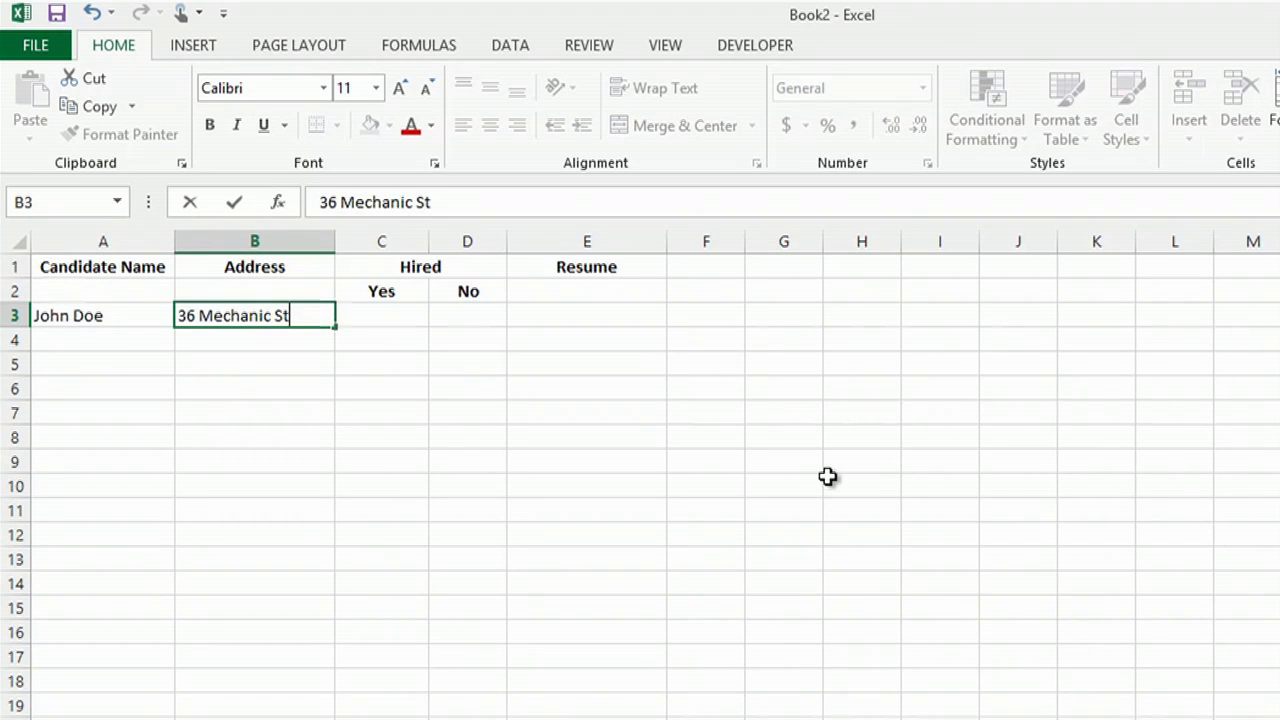
key(Tab)
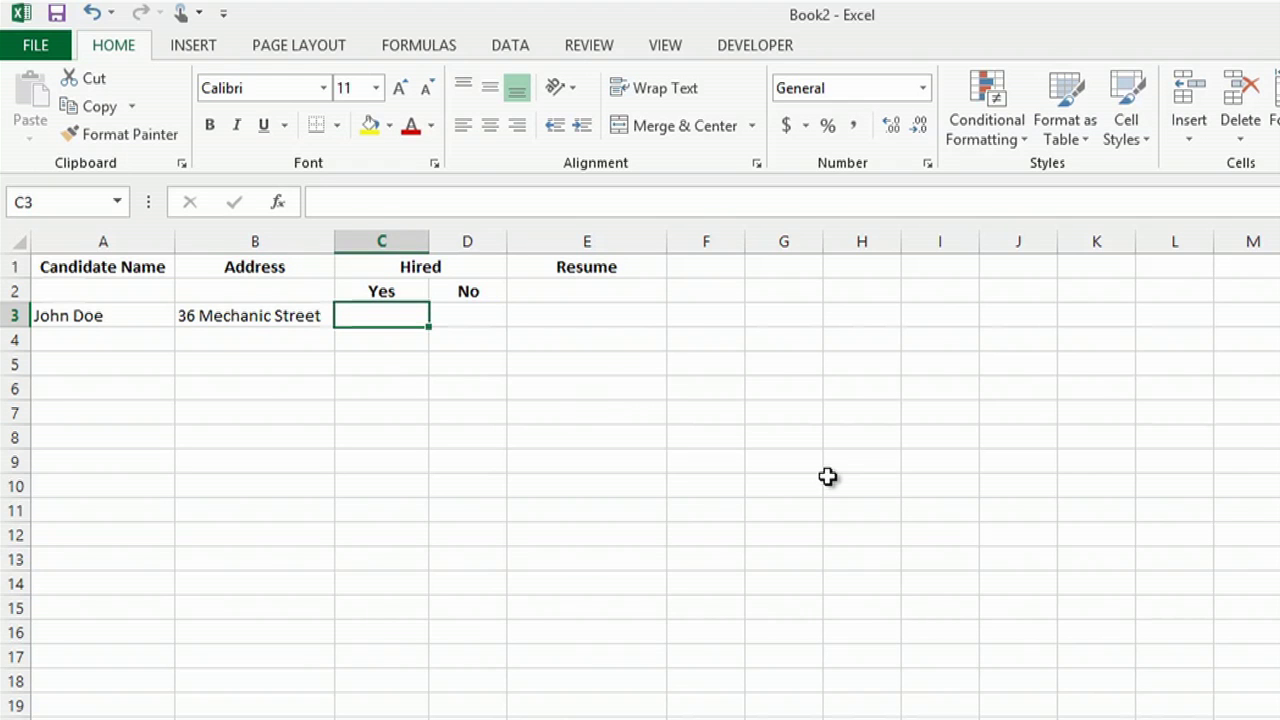
text(x)
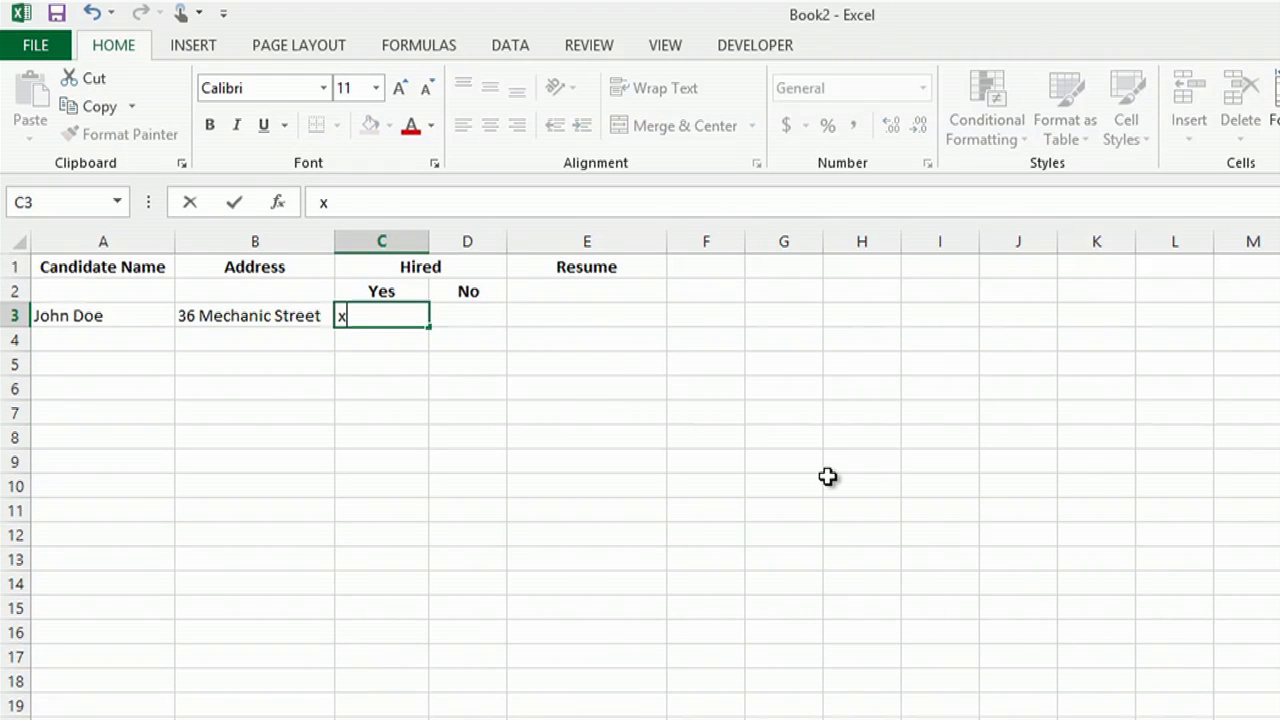
key(Return)
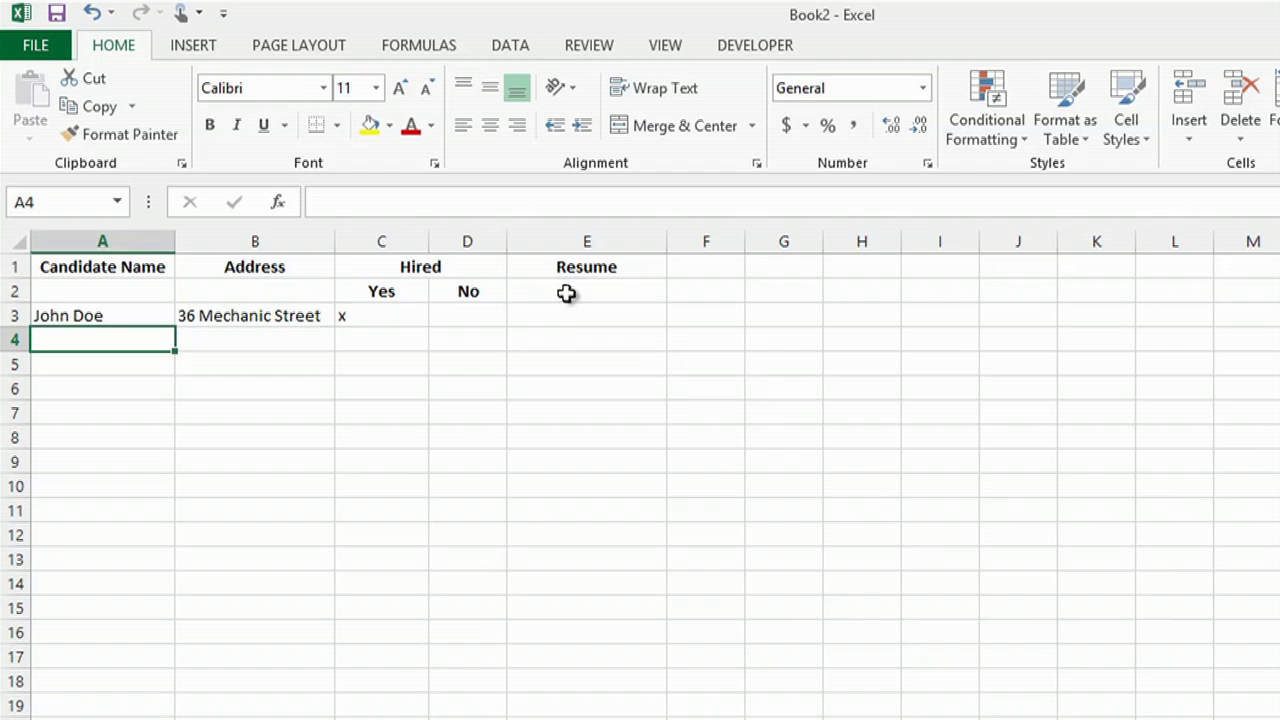
click(569, 316)
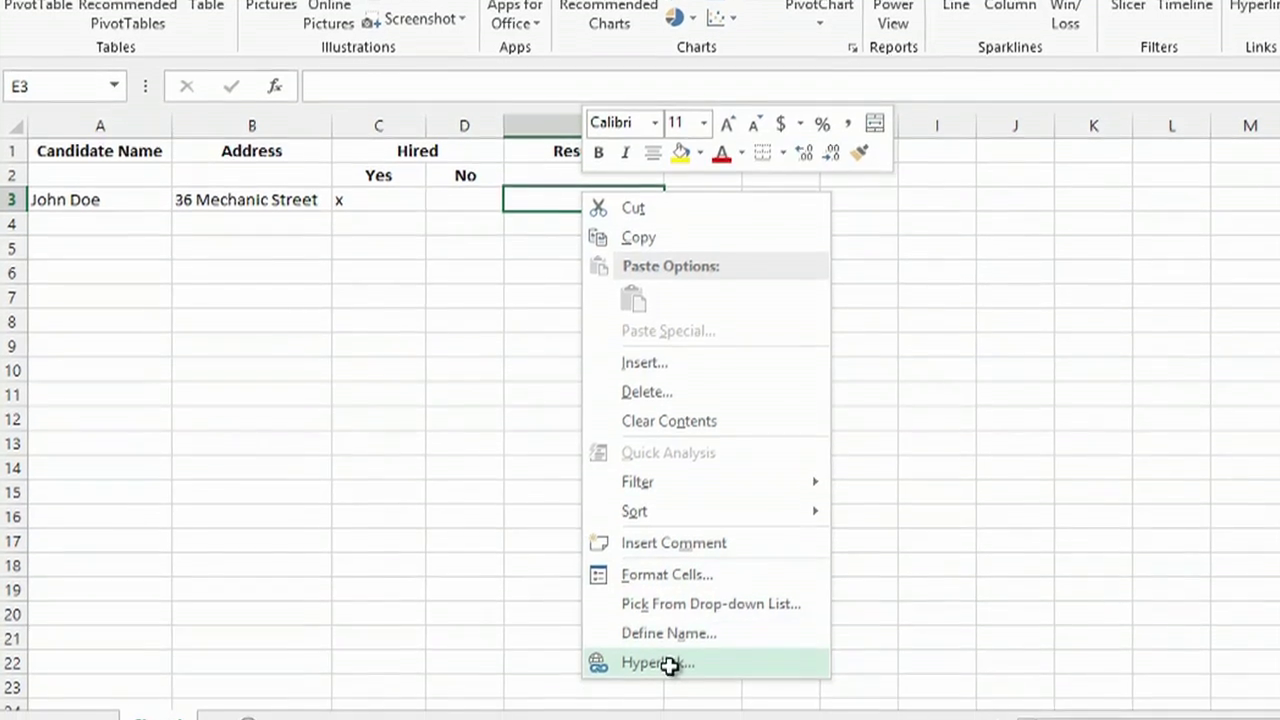
Hyperlink E3 to RESUME.xlsx, browsing to the Desktop folder to pick it
click(667, 688)
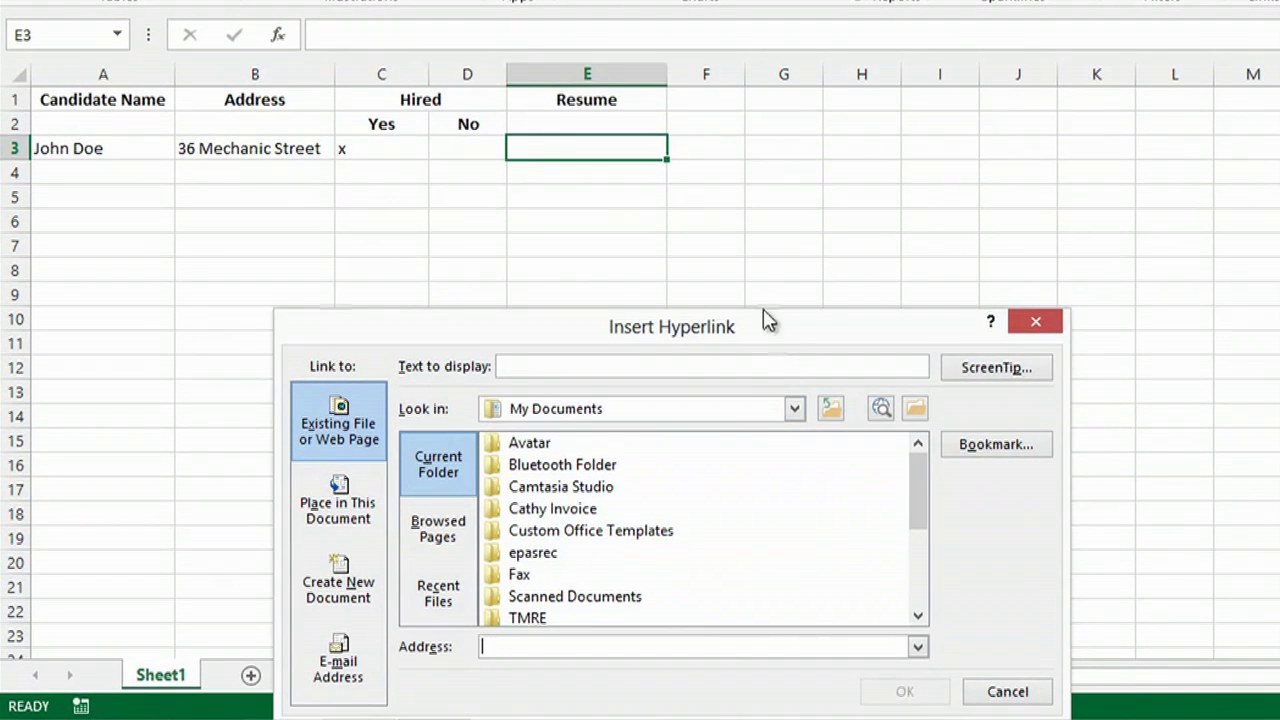
drag(766, 320, 736, 30)
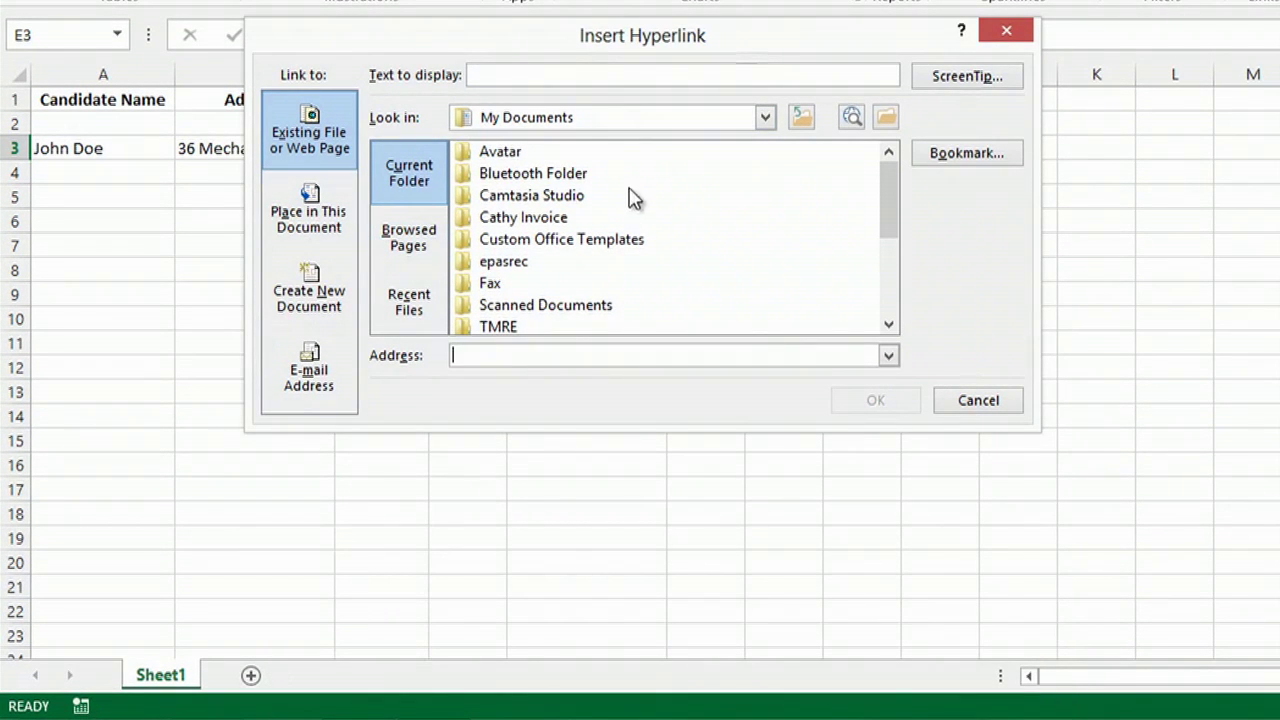
click(764, 118)
click(590, 137)
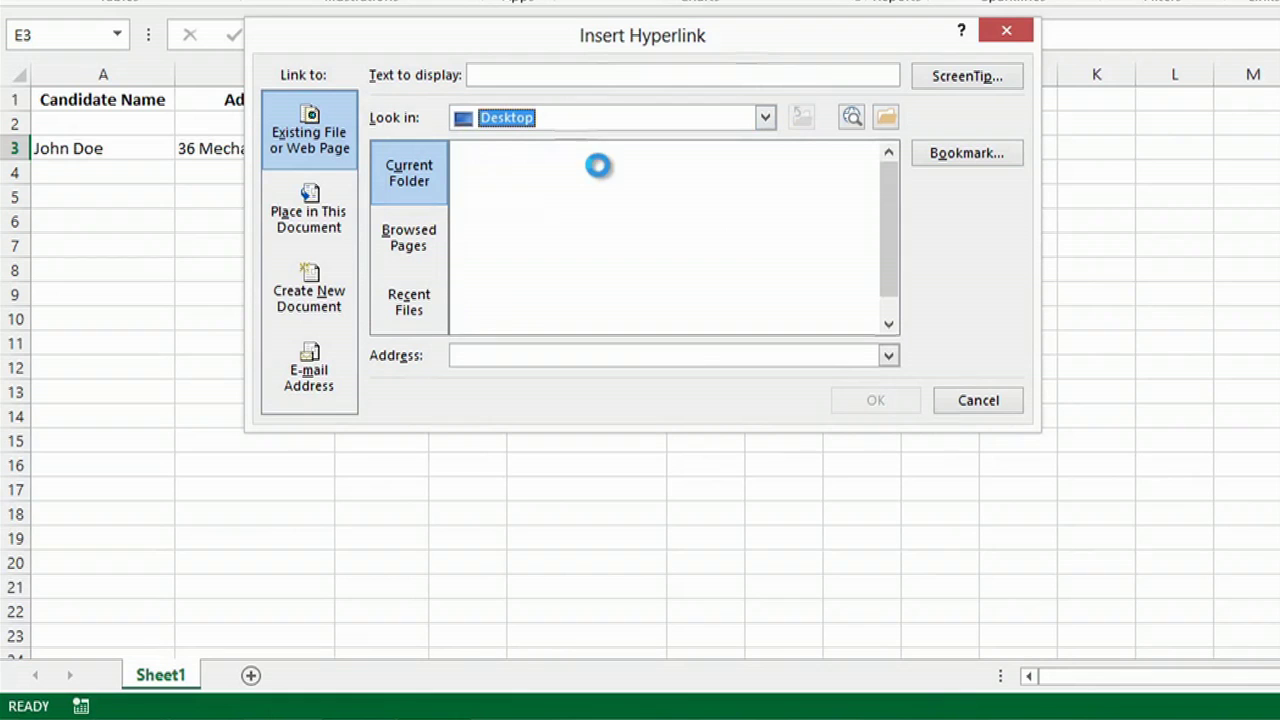
drag(885, 184, 892, 233)
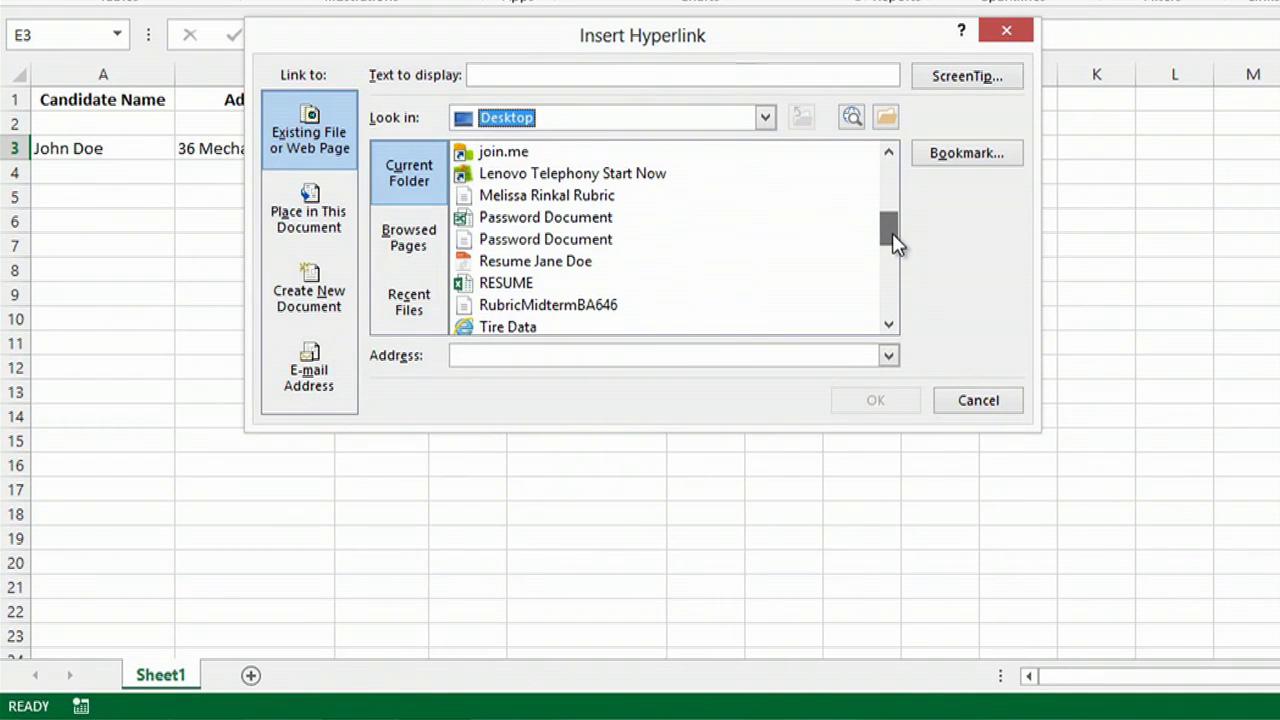
double_click(497, 284)
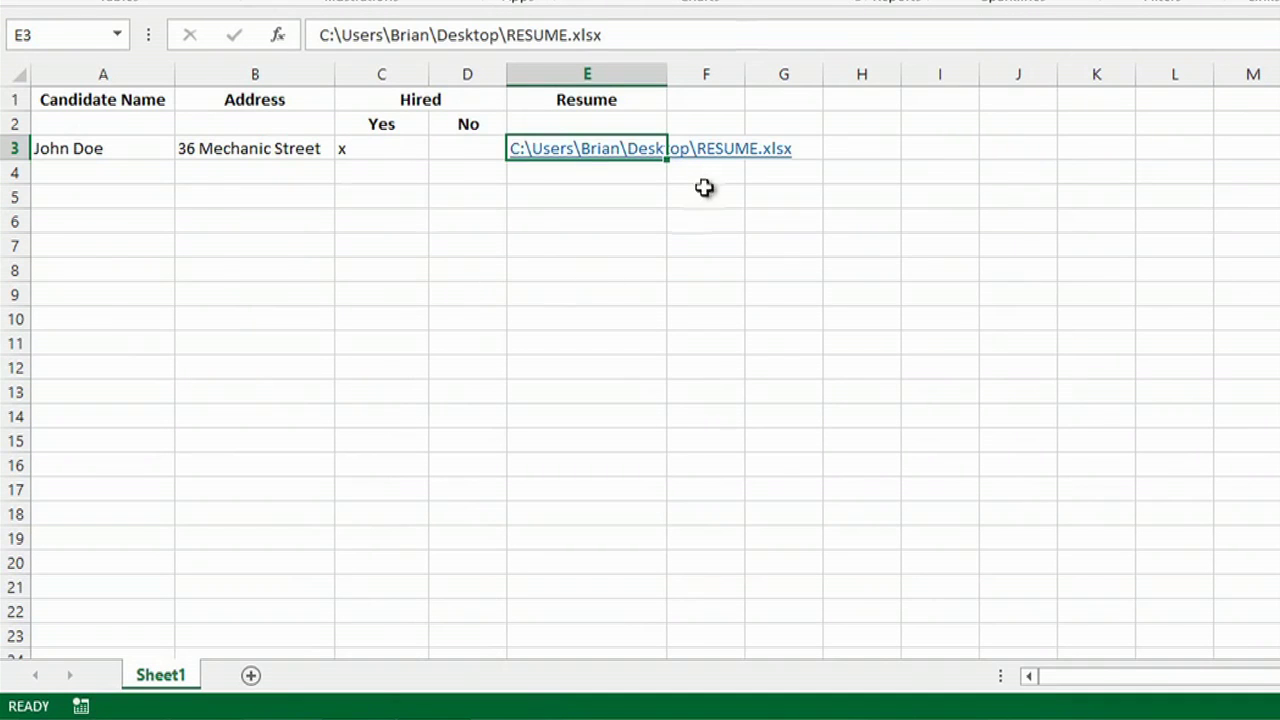
Click the E3 resume link to open RESUME.xlsx
click(601, 160)
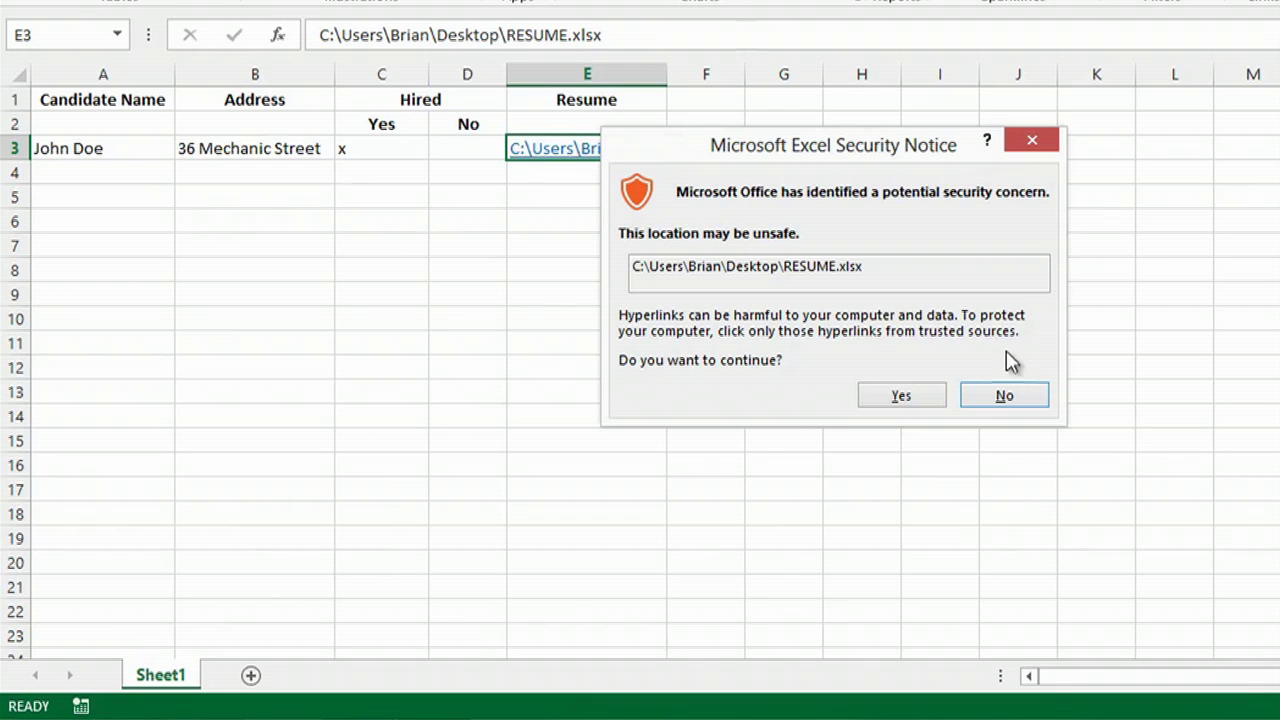